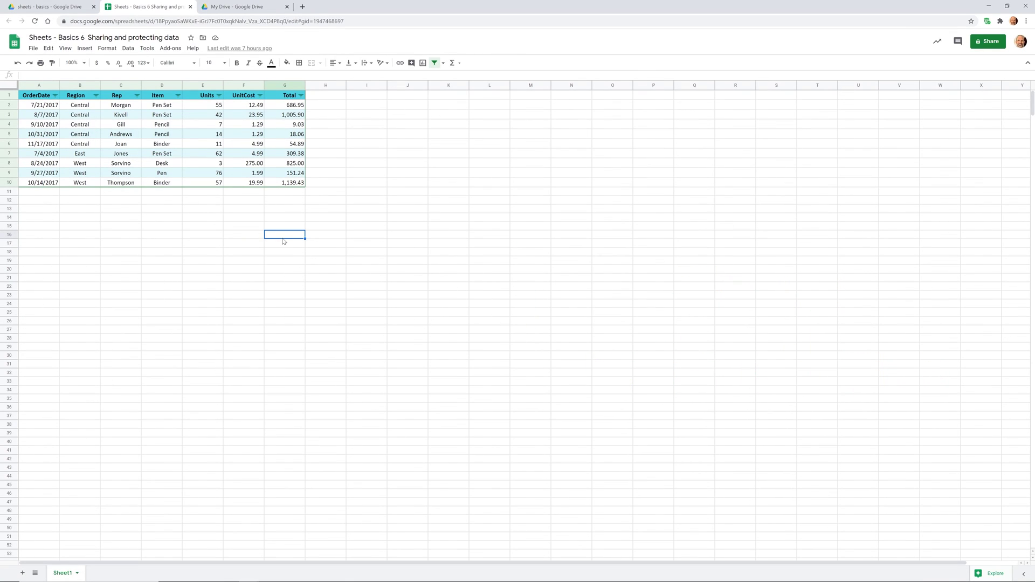
- Open the sales spreadsheet's Share dialog and look up the colleague's address in the add-people field
{"action": "left_click_drag", "start_coordinate": [338, 203], "coordinate": [61, 108]}
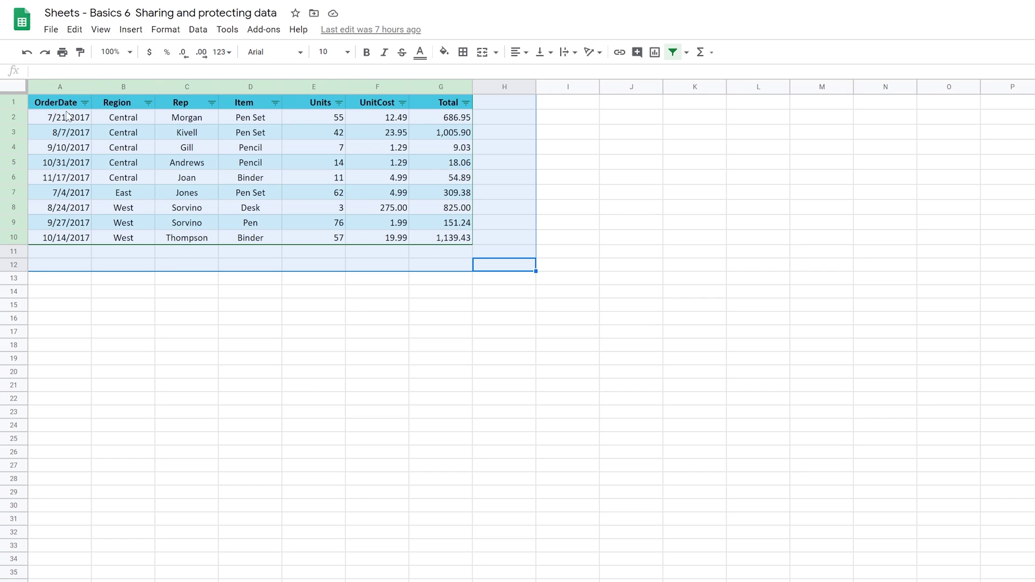
{"action": "left_click", "coordinate": [506, 196]}
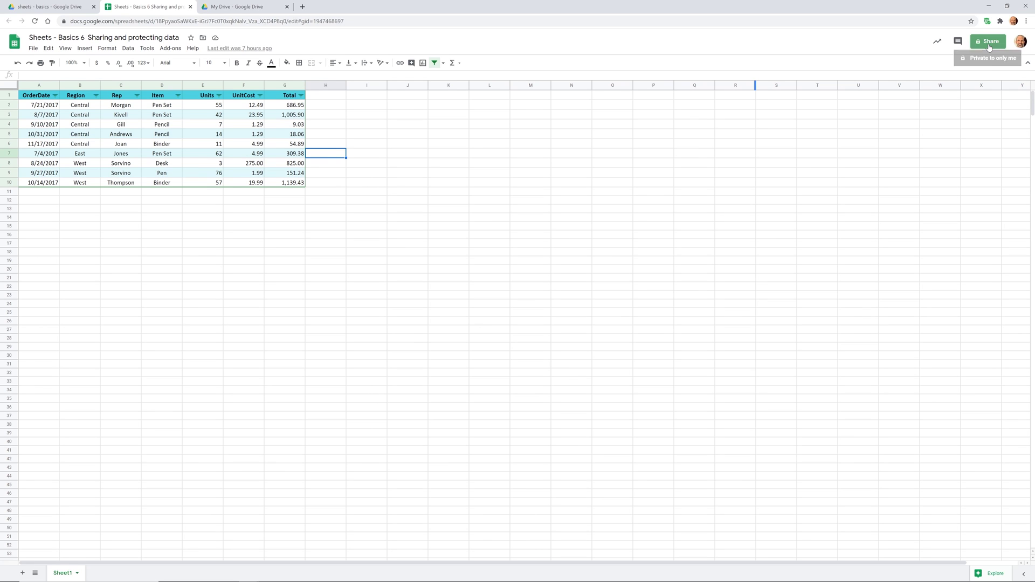
{"action": "left_click", "coordinate": [990, 46]}
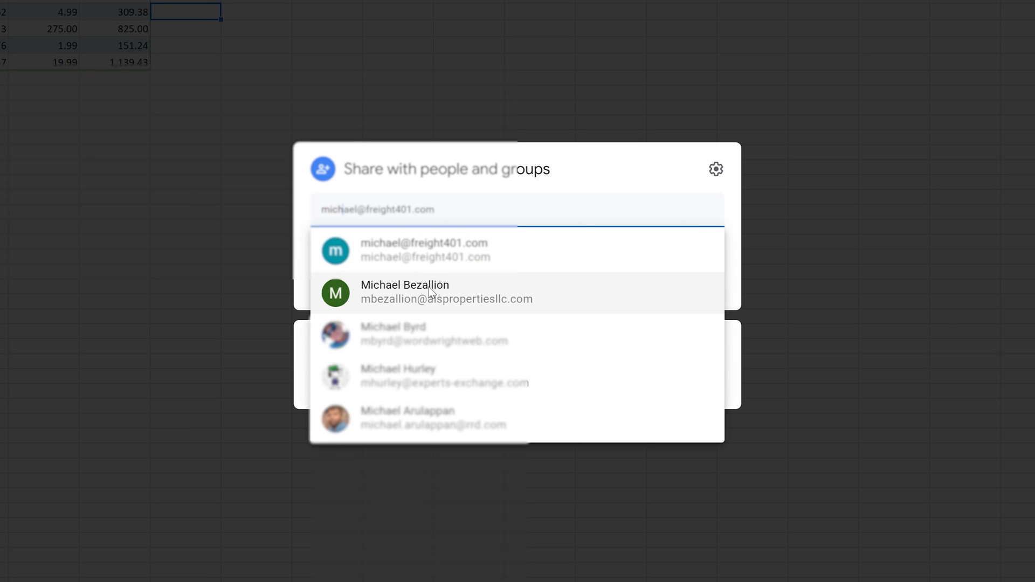
{"action": "mouse_move", "coordinate": [429, 287]}
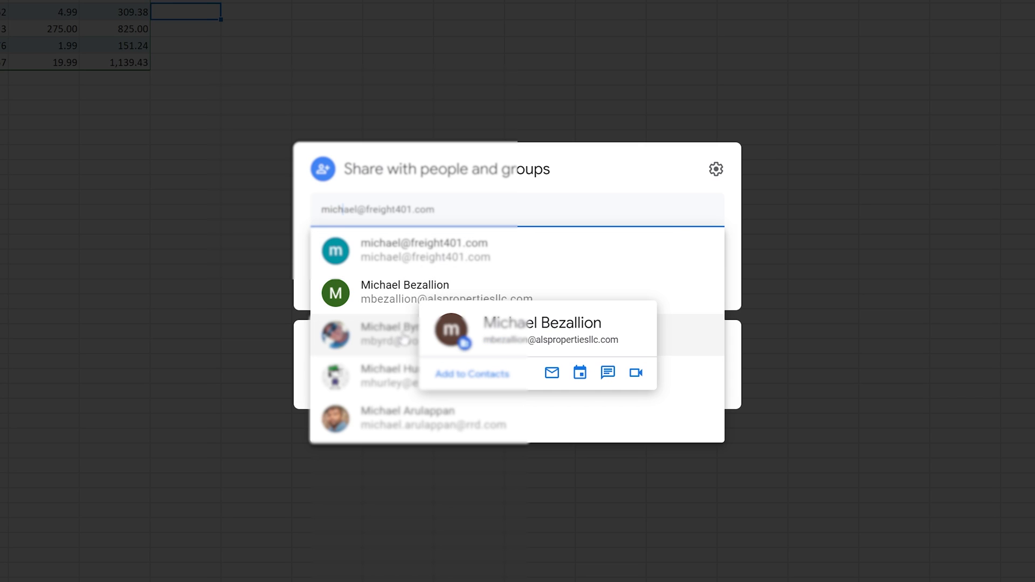
{"action": "mouse_move", "coordinate": [405, 339]}
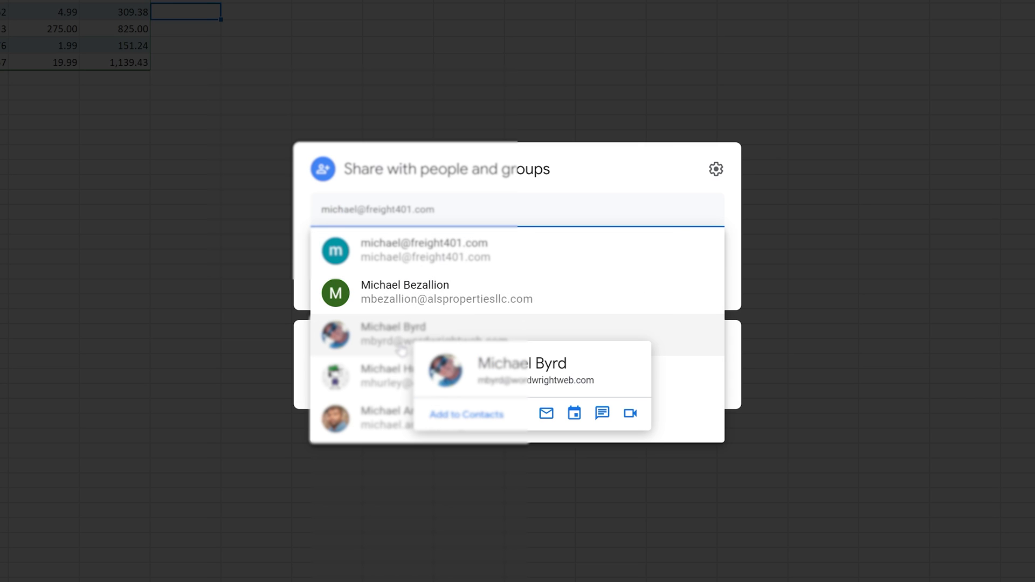
- Add the suggested colleague as a recipient, keeping the Editor role
{"action": "left_click", "coordinate": [429, 298]}
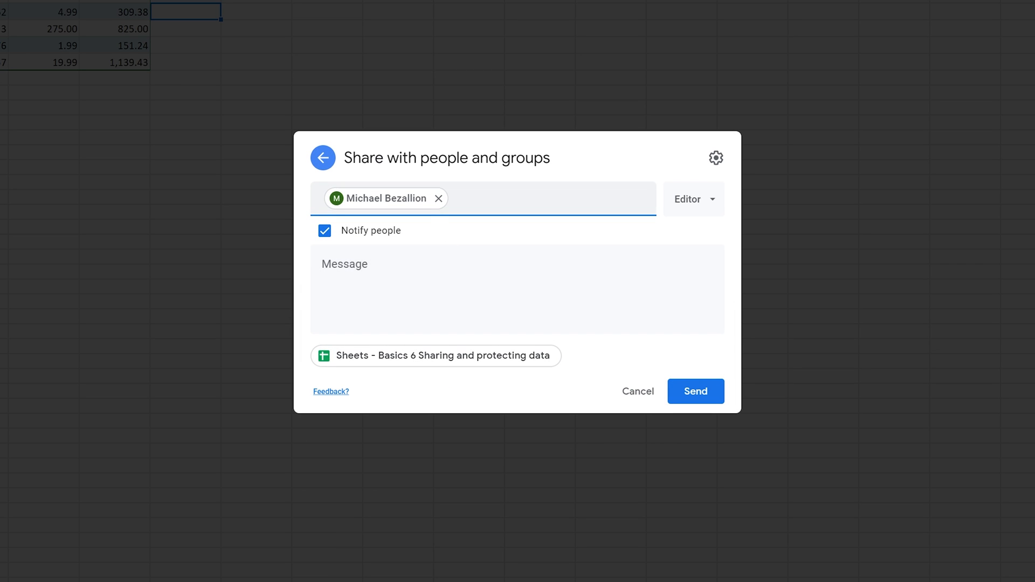
{"action": "left_click", "coordinate": [690, 202]}
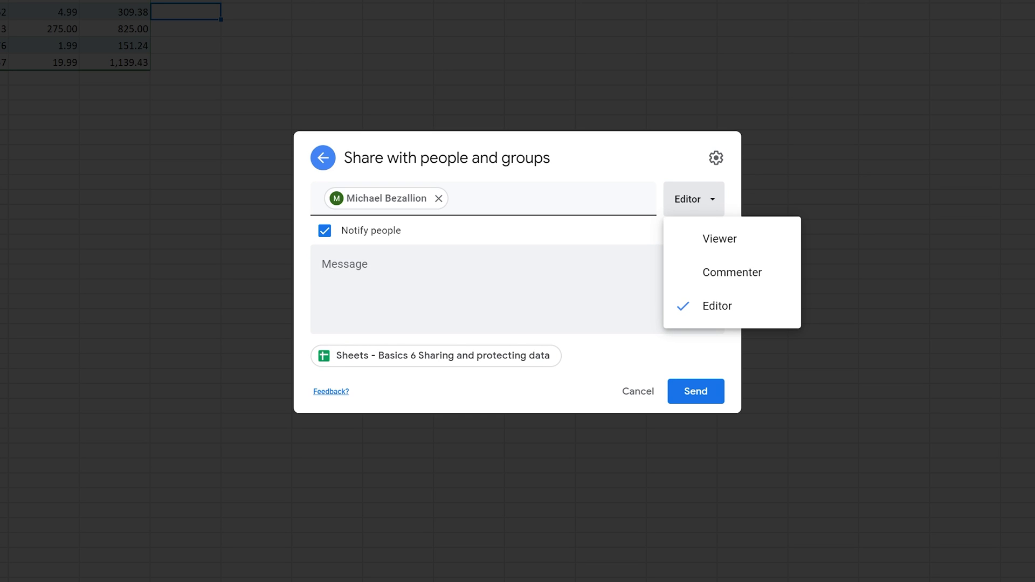
{"action": "key", "text": "Escape"}
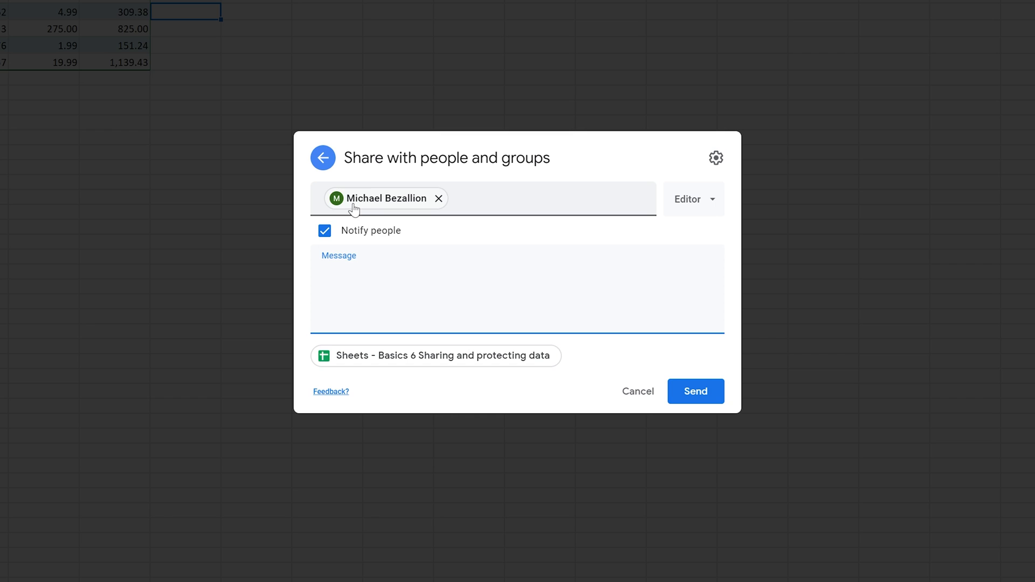
{"action": "mouse_move", "coordinate": [372, 208]}
- Keep Notify people on and send with the note 'Here is the spreadsheet we just talked about.'
{"action": "left_click", "coordinate": [324, 232]}
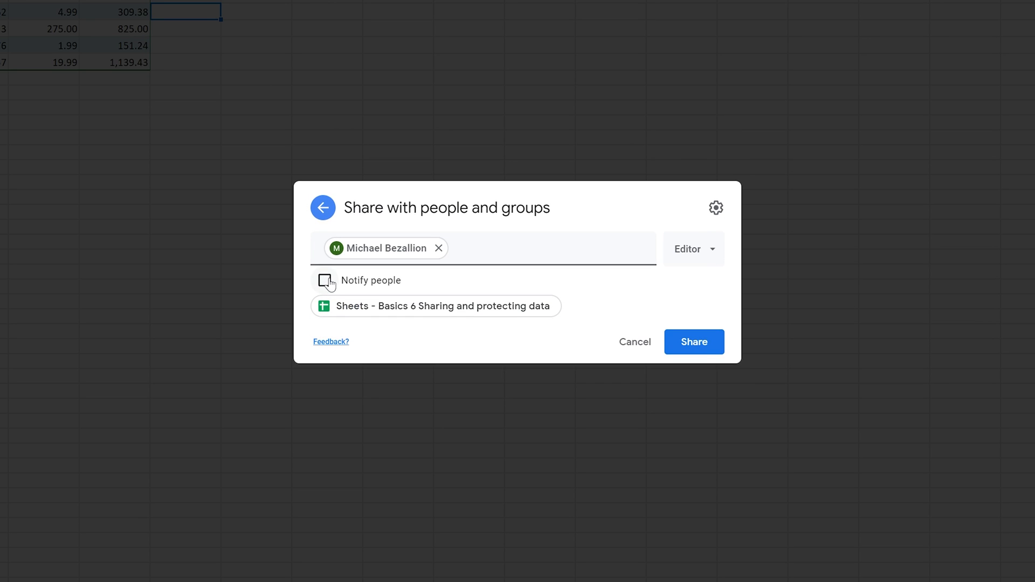
{"action": "left_click", "coordinate": [330, 282]}
{"action": "left_click", "coordinate": [332, 283]}
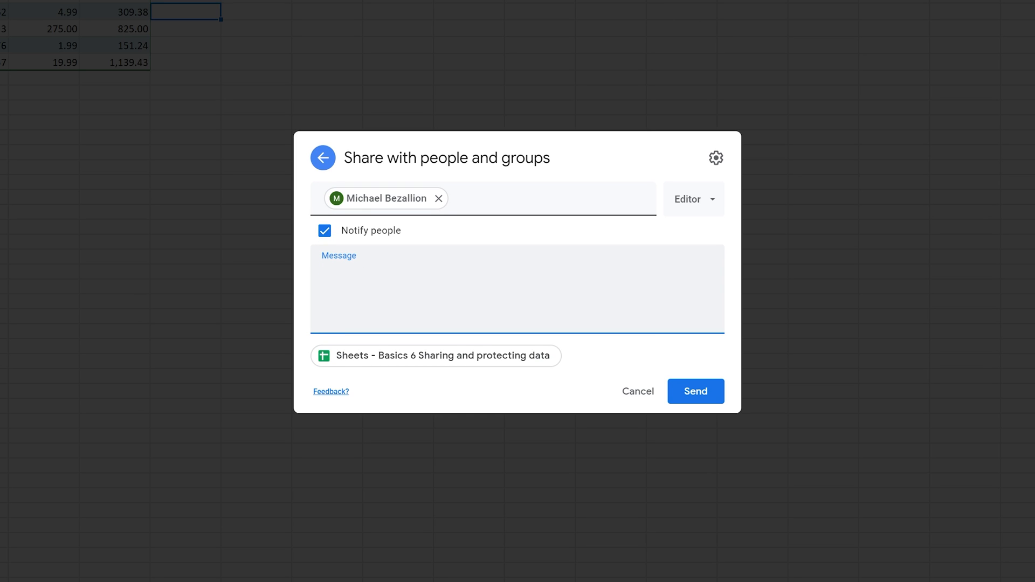
{"action": "type", "text": "Here is the spreadsheet we just talked about."}
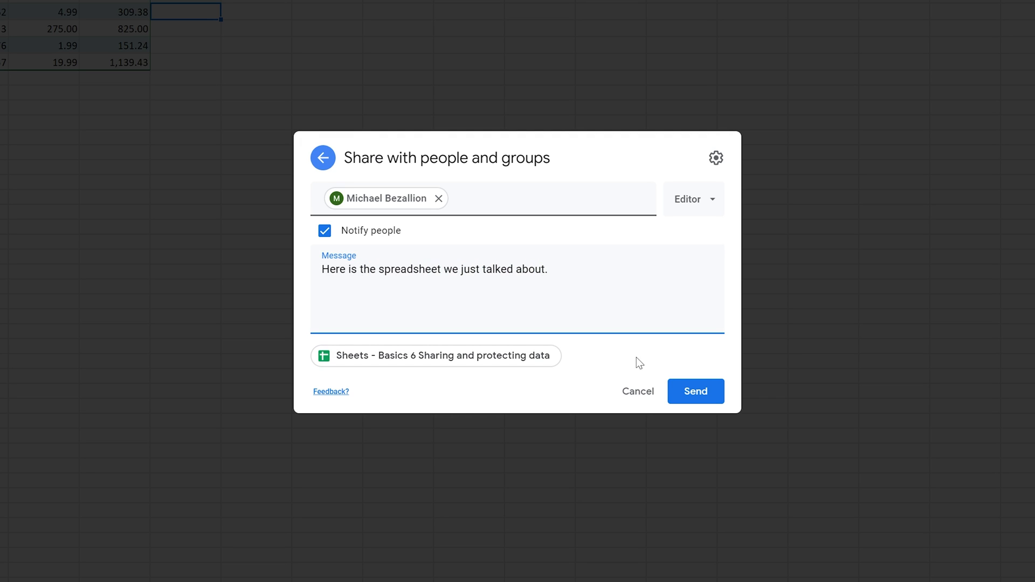
{"action": "left_click", "coordinate": [694, 391]}
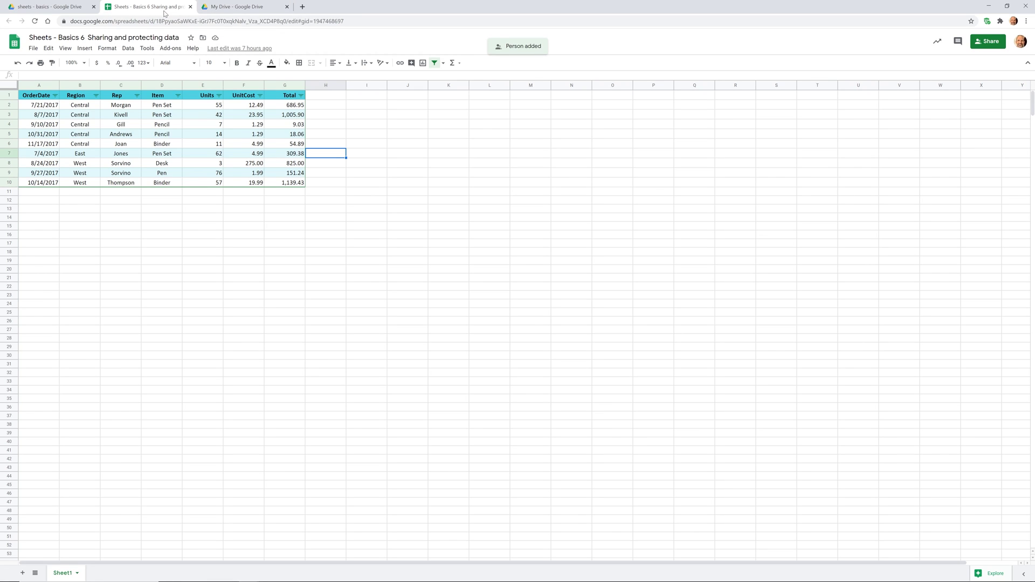
- Dock the spreadsheet window left and check which account Google Drive is signed into
{"action": "key", "text": "super+Left"}
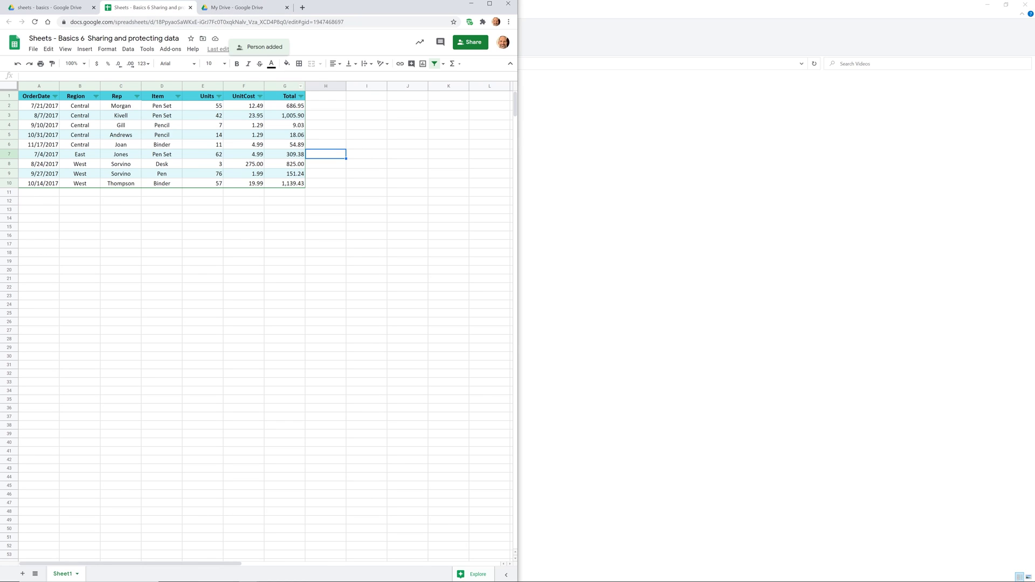
{"action": "left_click", "coordinate": [244, 12]}
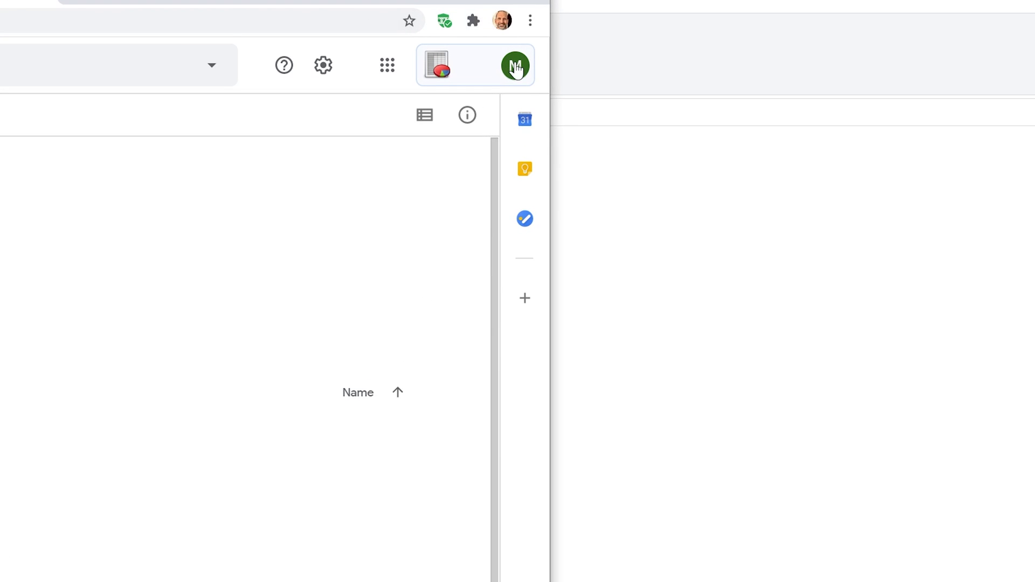
{"action": "left_click", "coordinate": [517, 67]}
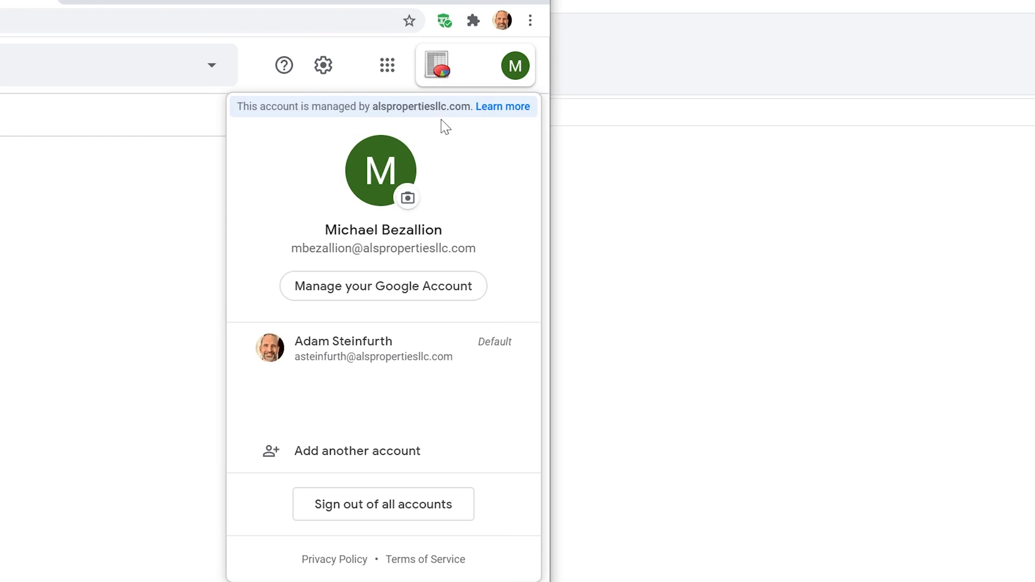
{"action": "left_click_drag", "start_coordinate": [325, 229], "coordinate": [422, 230]}
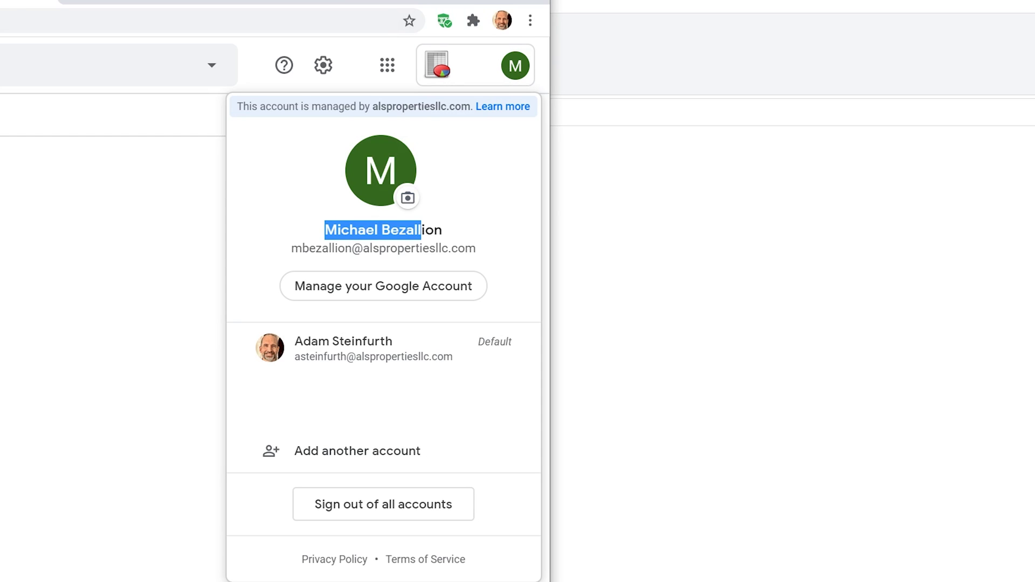
{"action": "left_click", "coordinate": [201, 208]}
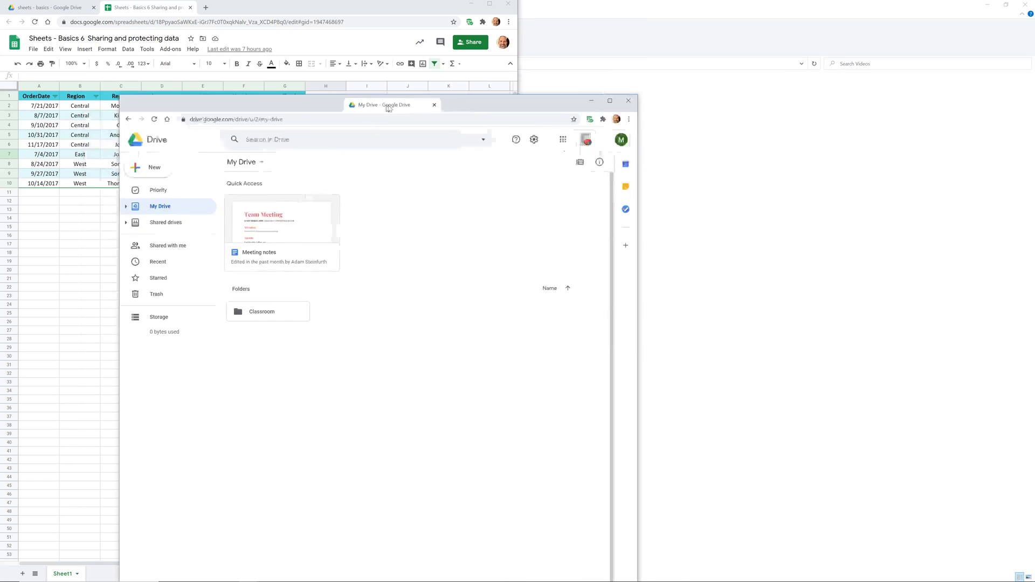
- Dock Drive to the right half and open the sales spreadsheet from Shared with me
{"action": "left_click_drag", "start_coordinate": [388, 109], "coordinate": [424, 110]}
{"action": "key", "text": "super+Right"}
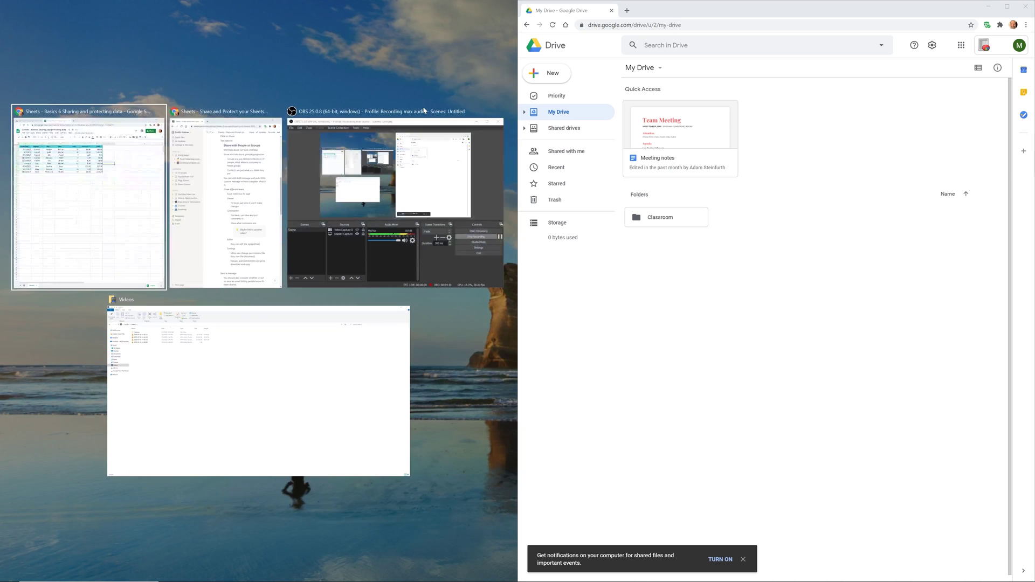
{"action": "left_click", "coordinate": [130, 210]}
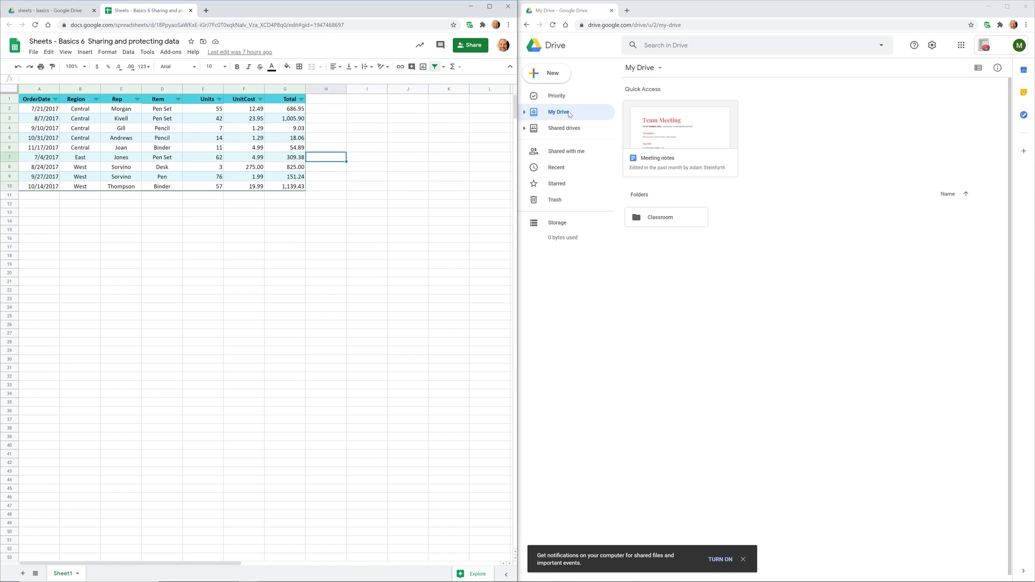
{"action": "left_click", "coordinate": [574, 152]}
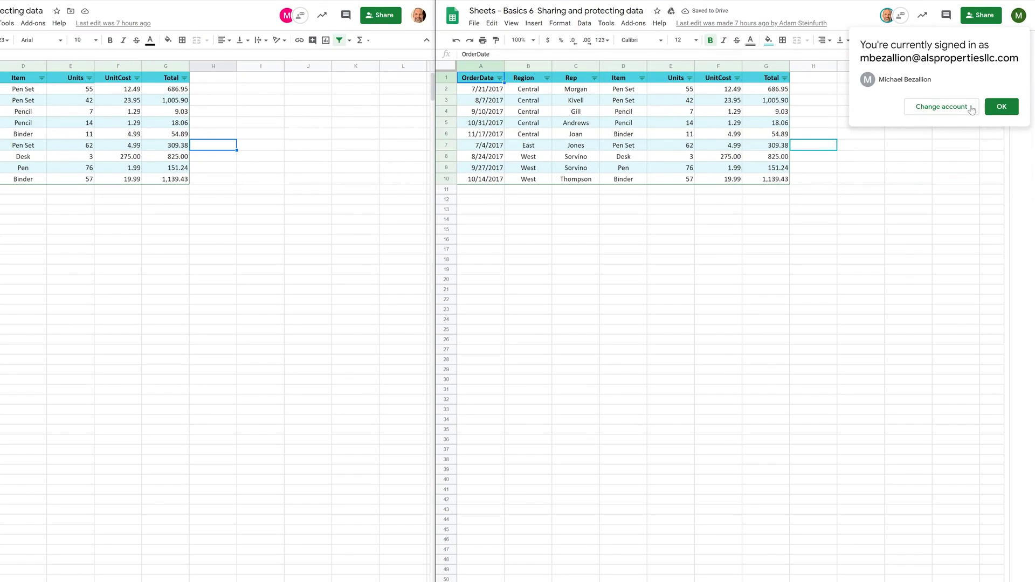
- As the colleague, enter 411 in G7 and check the updated total in the owner's copy
{"action": "left_click", "coordinate": [1000, 107]}
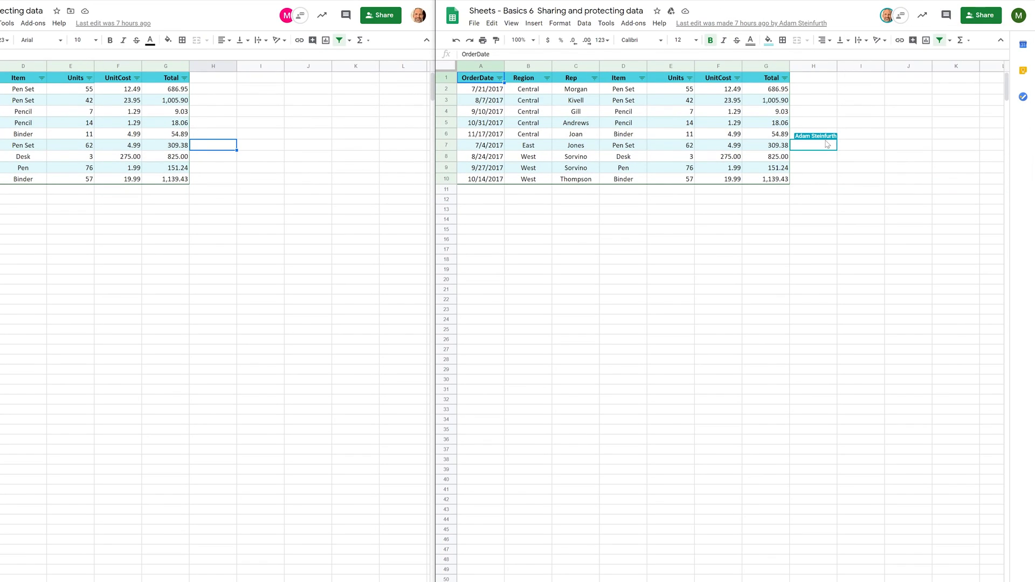
{"action": "left_click", "coordinate": [769, 148]}
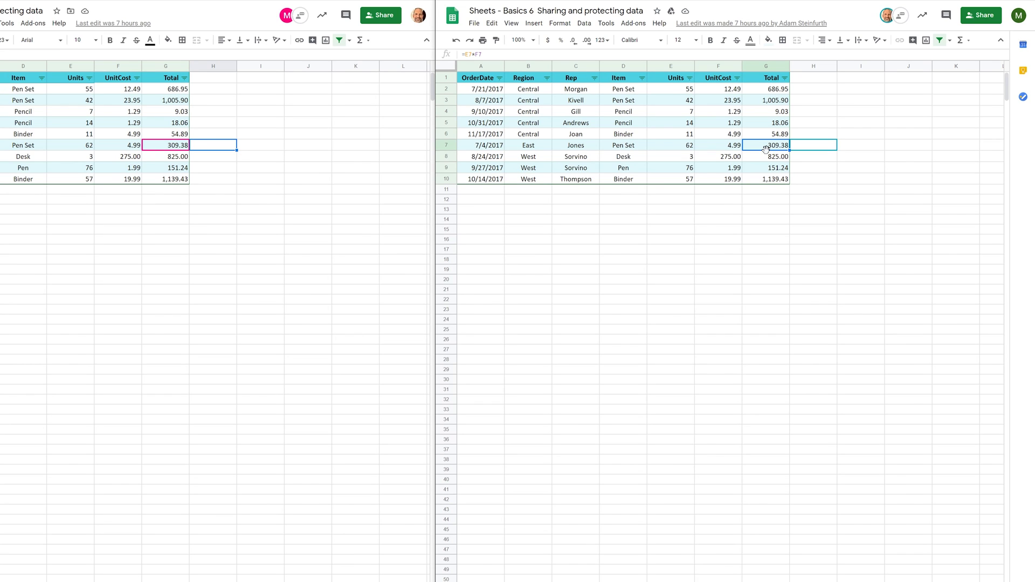
{"action": "type", "text": "411"}
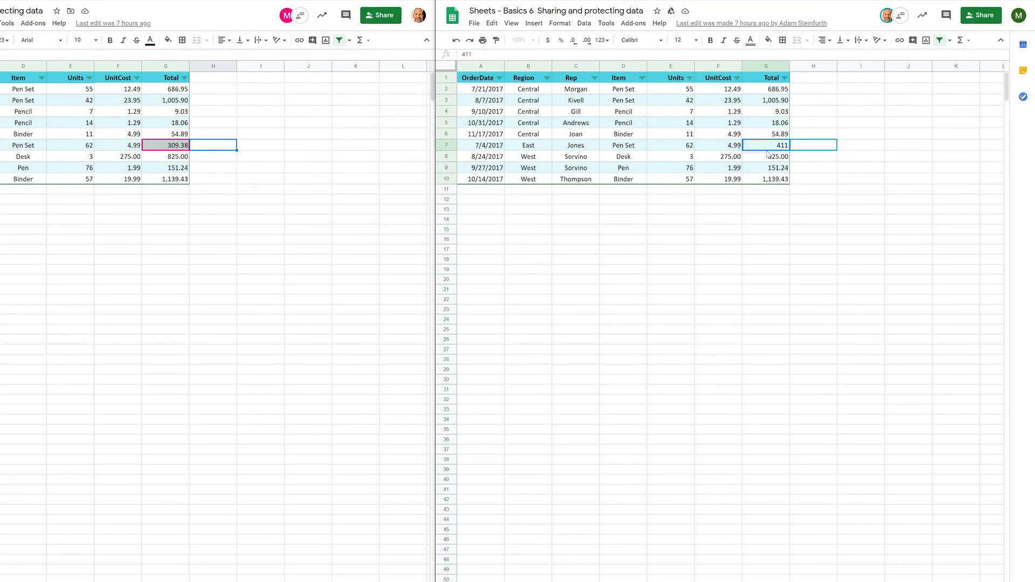
{"action": "key", "text": "Return"}
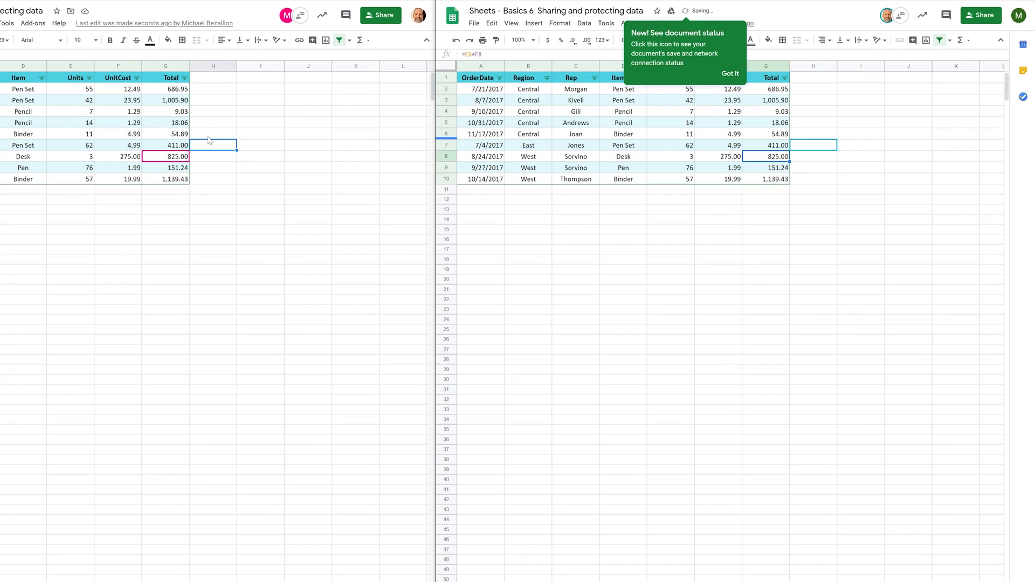
{"action": "left_click", "coordinate": [170, 148]}
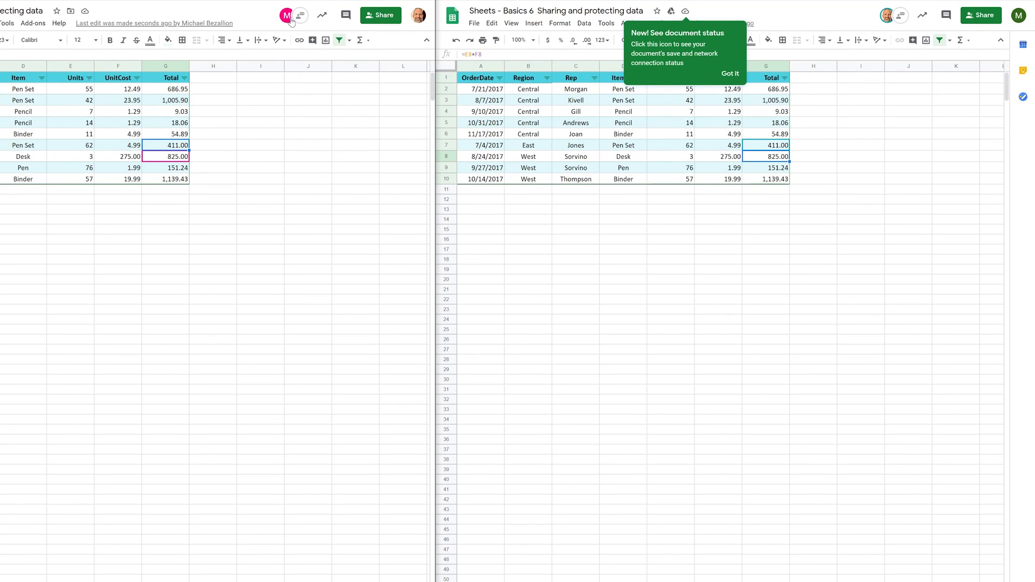
- Open the collaborators' chat panel, then close it again
{"action": "mouse_move", "coordinate": [290, 21]}
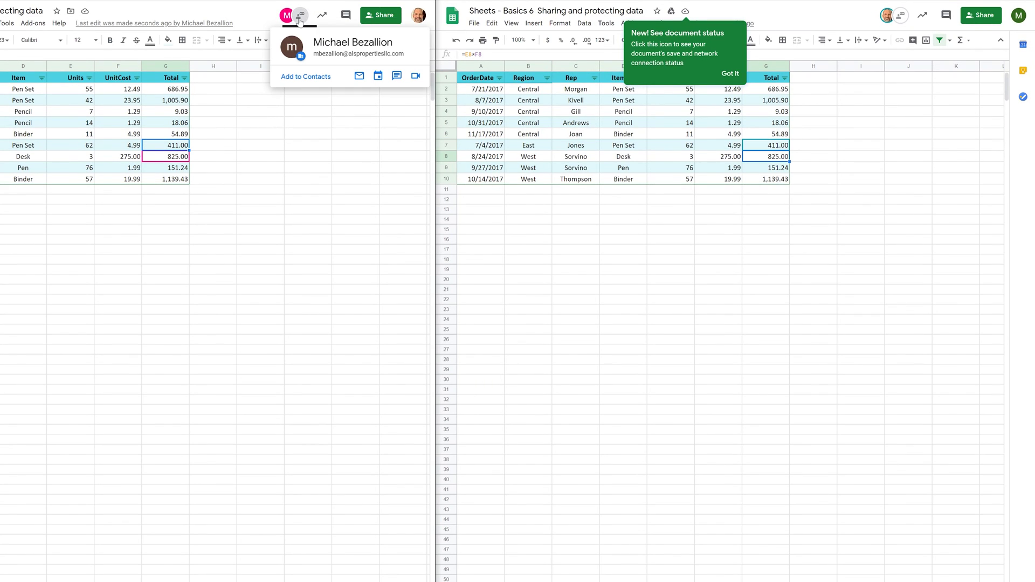
{"action": "left_click", "coordinate": [301, 18]}
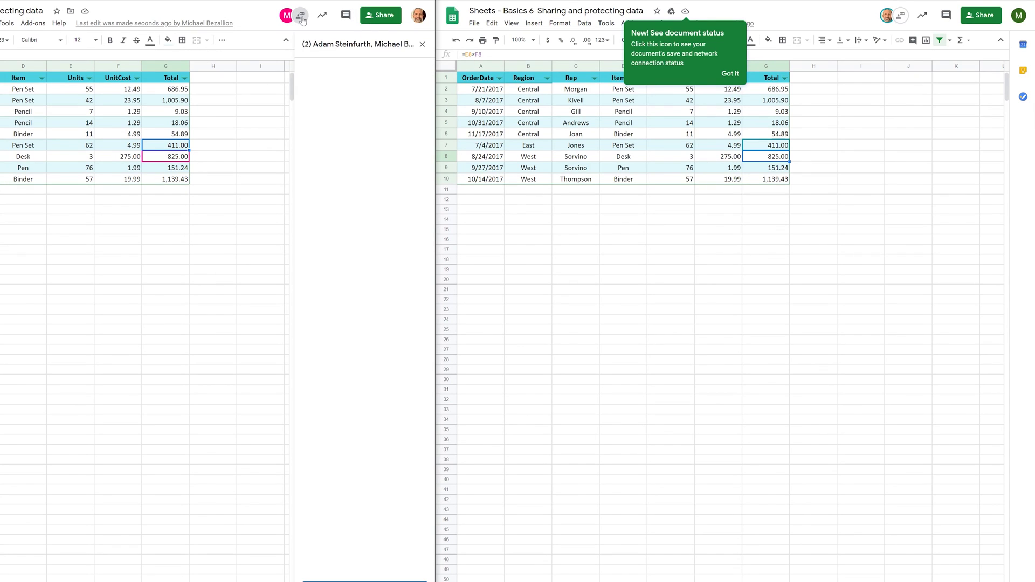
{"action": "left_click", "coordinate": [301, 18]}
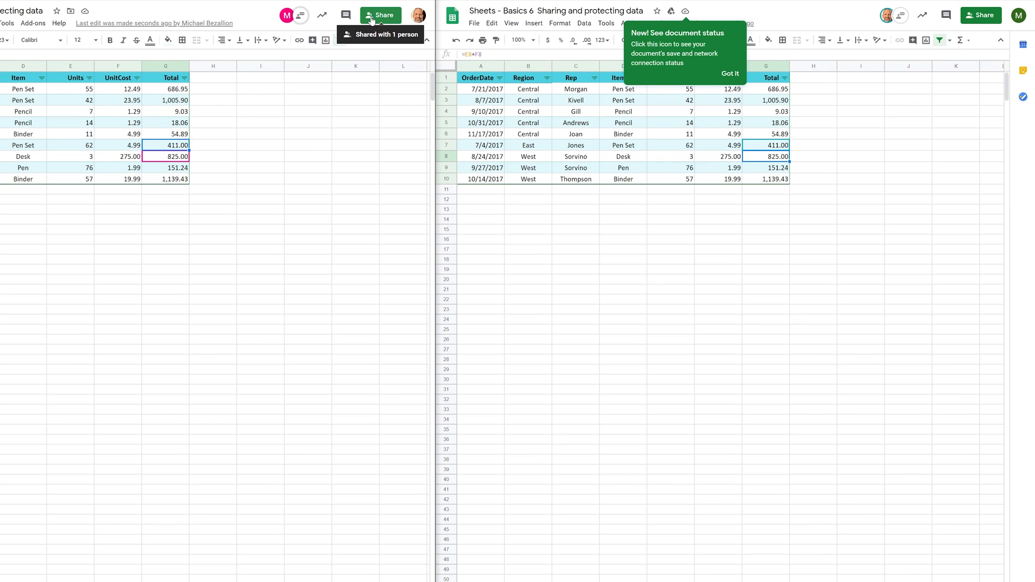
- Check the current collaborators in the Share dialog, then go back to the 'sheets - basics' Drive tab
{"action": "left_click", "coordinate": [371, 20]}
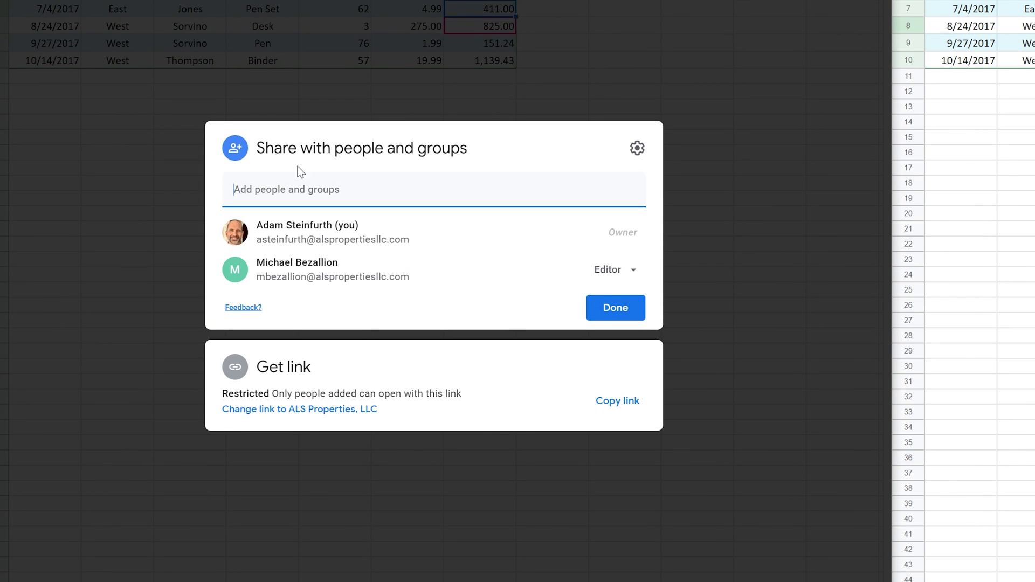
{"action": "left_click", "coordinate": [330, 152]}
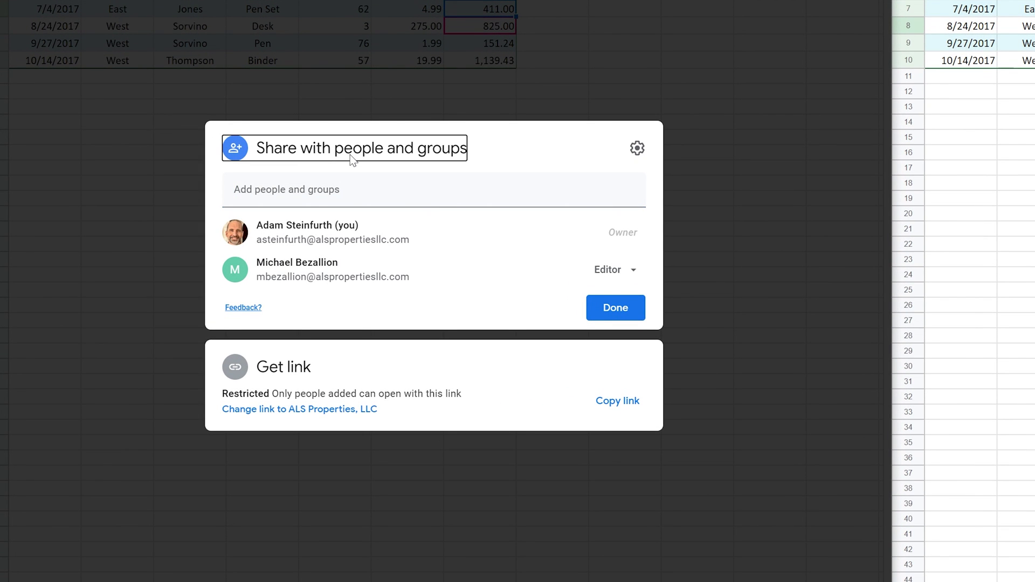
{"action": "left_click", "coordinate": [503, 165]}
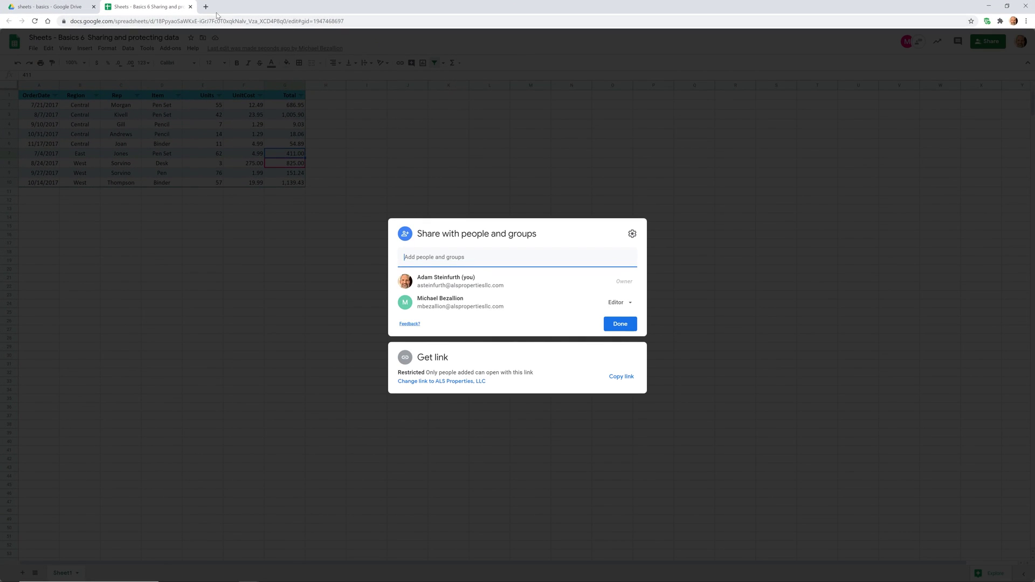
{"action": "left_click", "coordinate": [518, 198]}
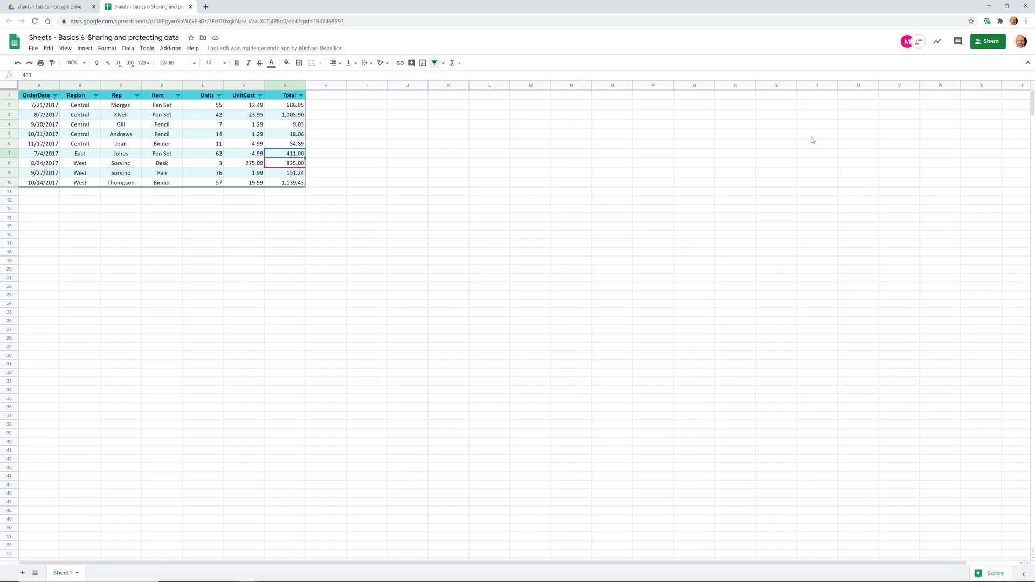
{"action": "left_click", "coordinate": [49, 4]}
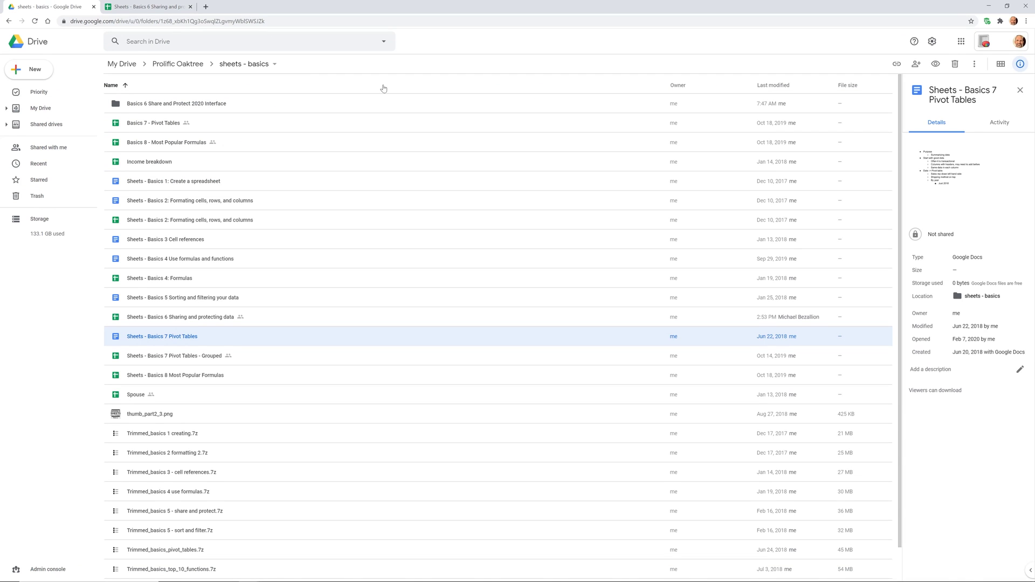
- Open Google Groups from the apps grid to view Marketing and Production, then return to Sheets
{"action": "left_click", "coordinate": [963, 42]}
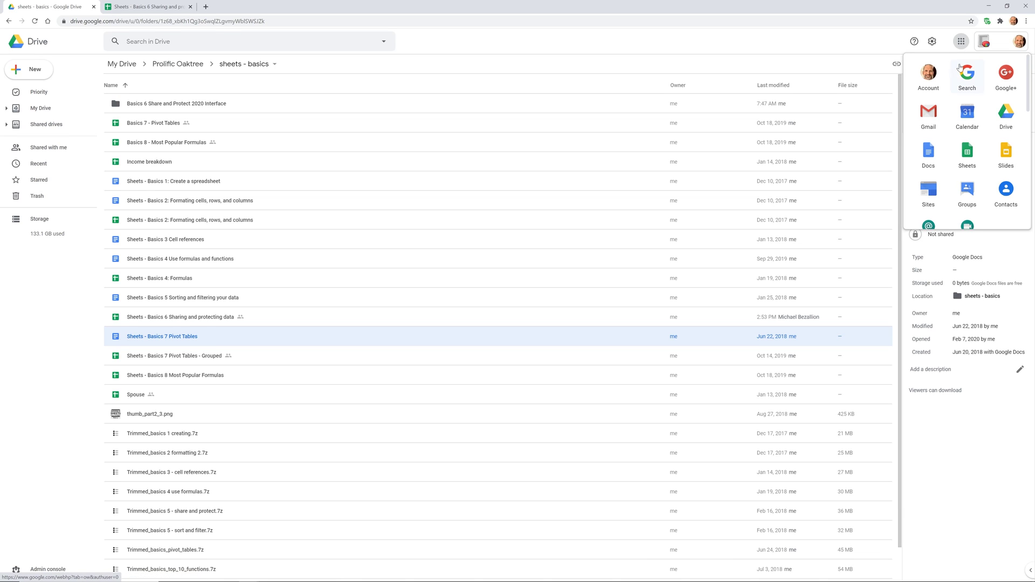
{"action": "left_click", "coordinate": [970, 191]}
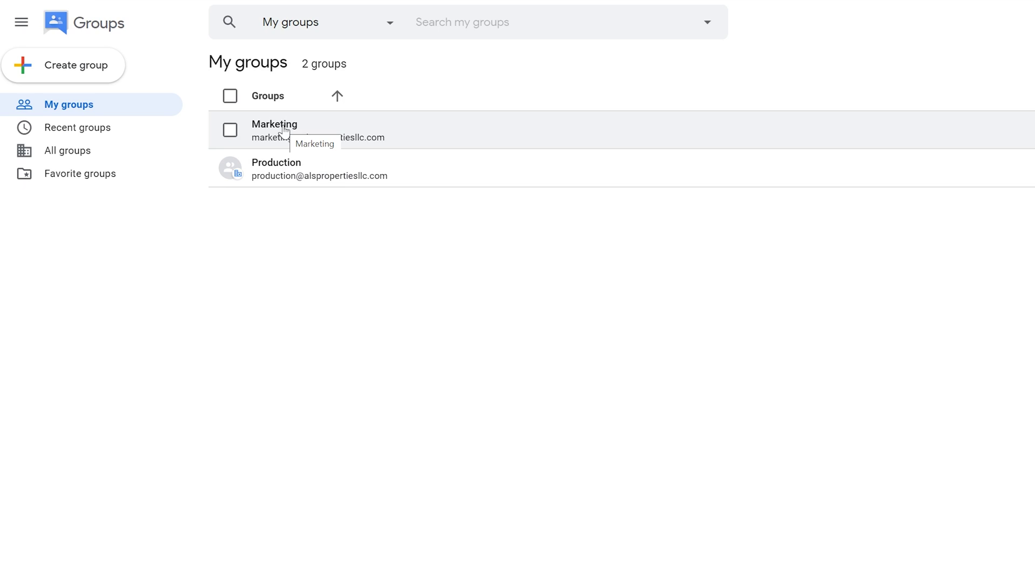
{"action": "left_click", "coordinate": [225, 12]}
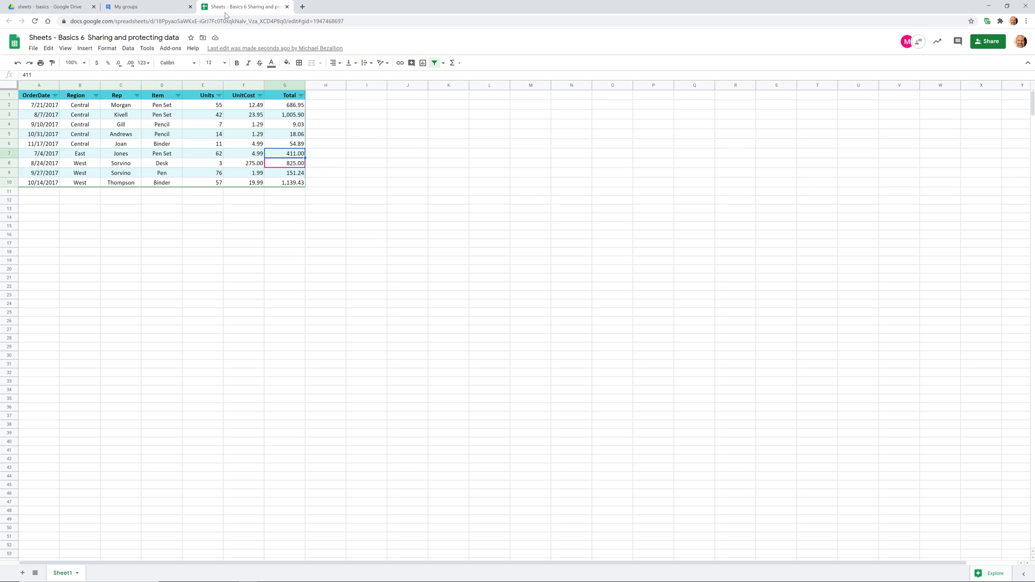
- Add the Marketing group to the spreadsheet's sharing with Editor access
{"action": "left_click", "coordinate": [988, 41]}
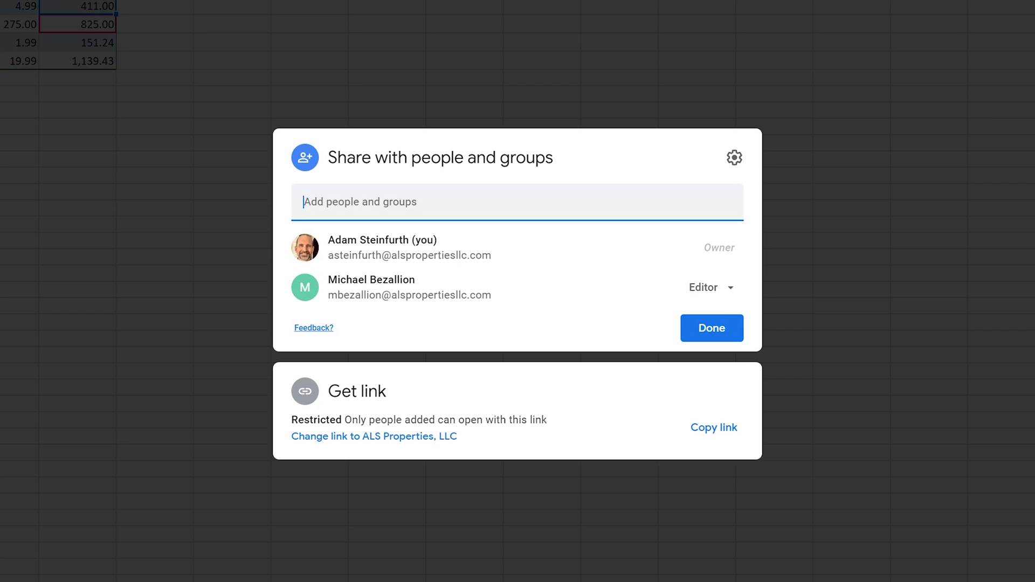
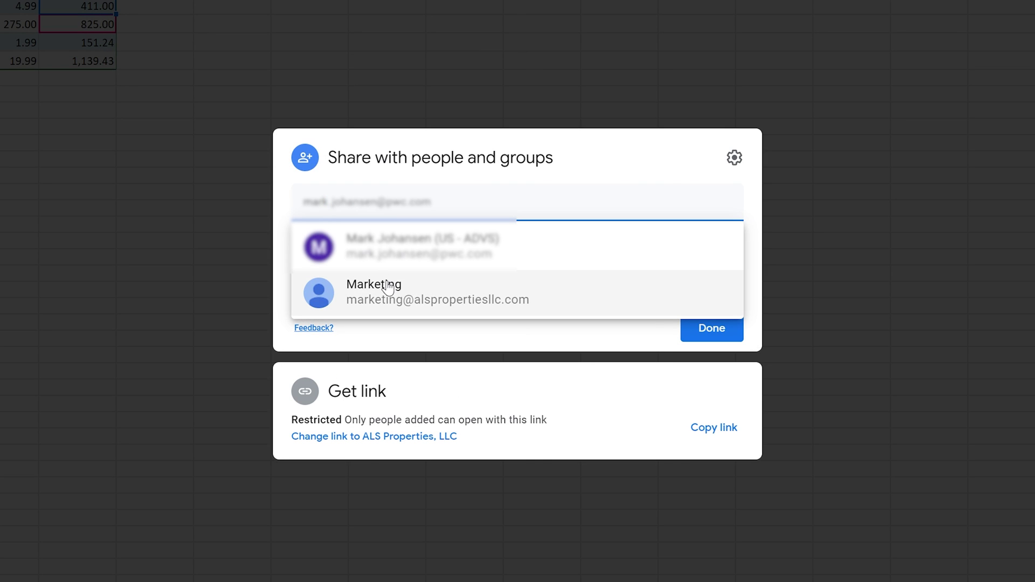
{"action": "left_click", "coordinate": [389, 288]}
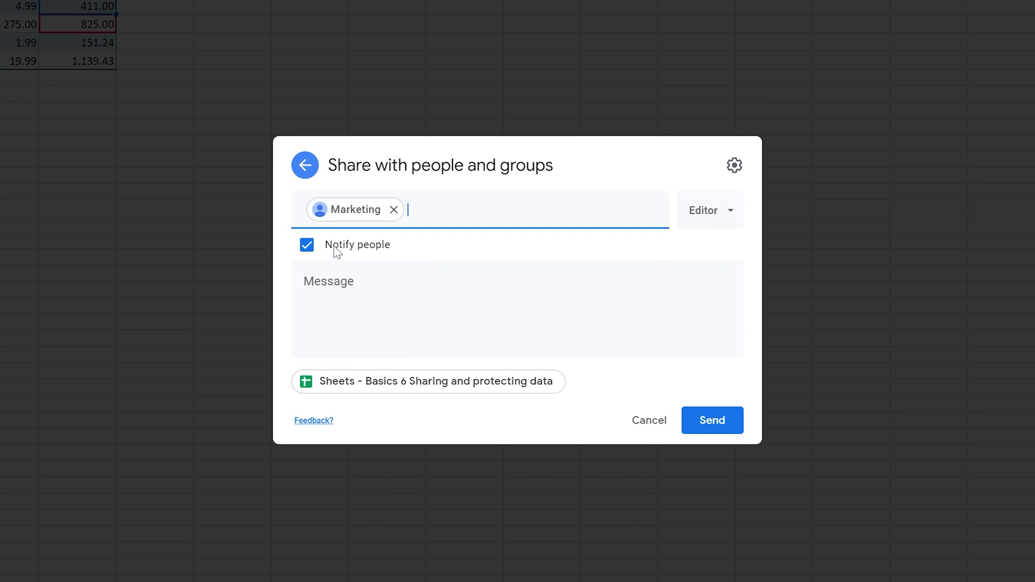
{"action": "left_click", "coordinate": [711, 217]}
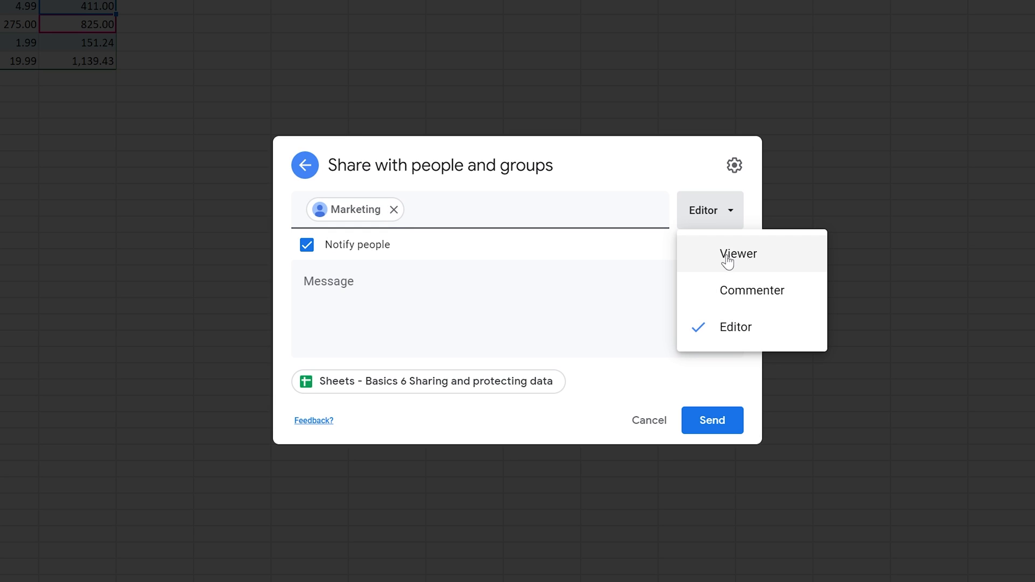
{"action": "left_click", "coordinate": [534, 193]}
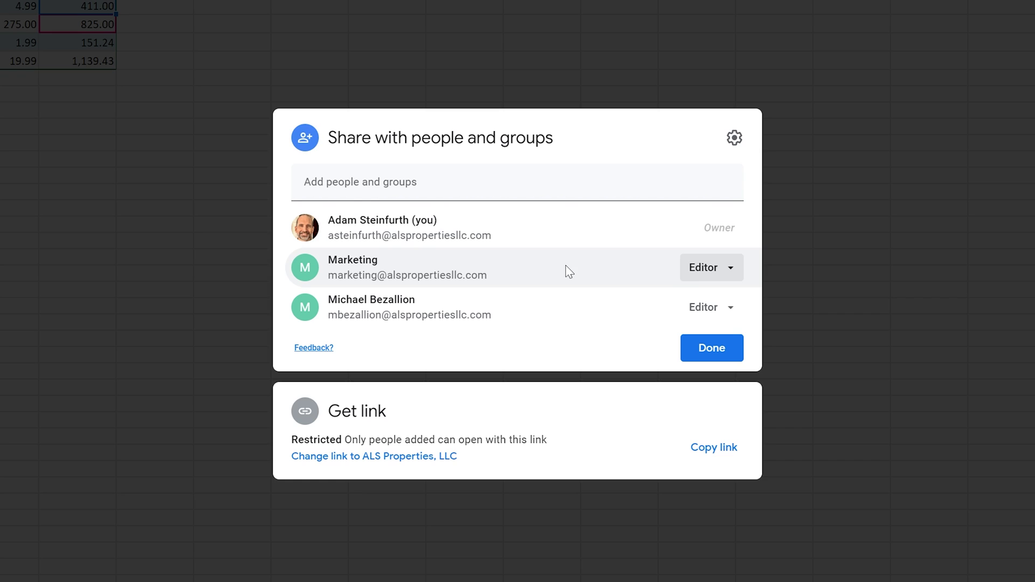
- Change Marketing to temporary Commenter access expiring after 30 days, on Tue, Aug 4
{"action": "left_click", "coordinate": [693, 278]}
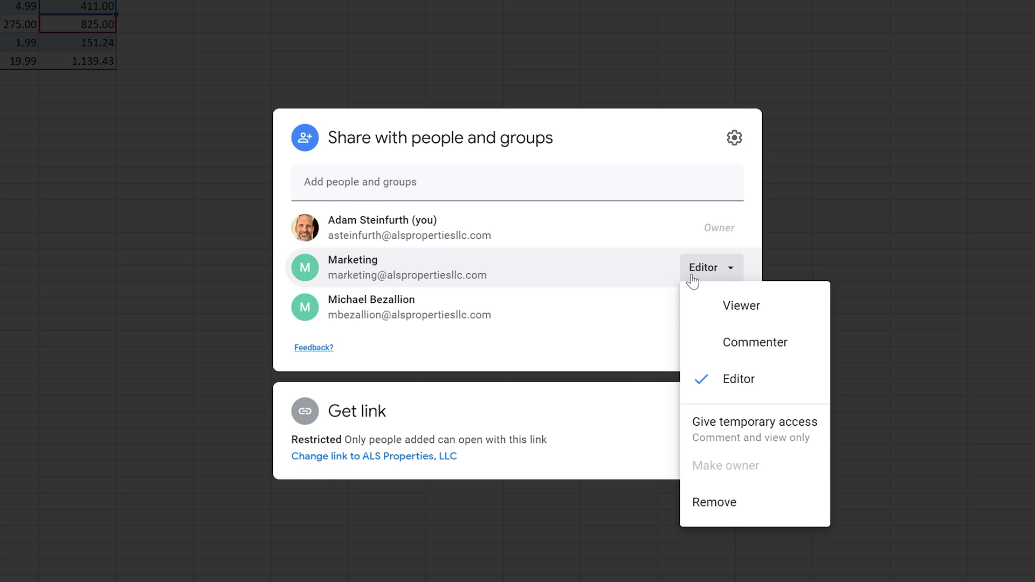
{"action": "left_click", "coordinate": [728, 426]}
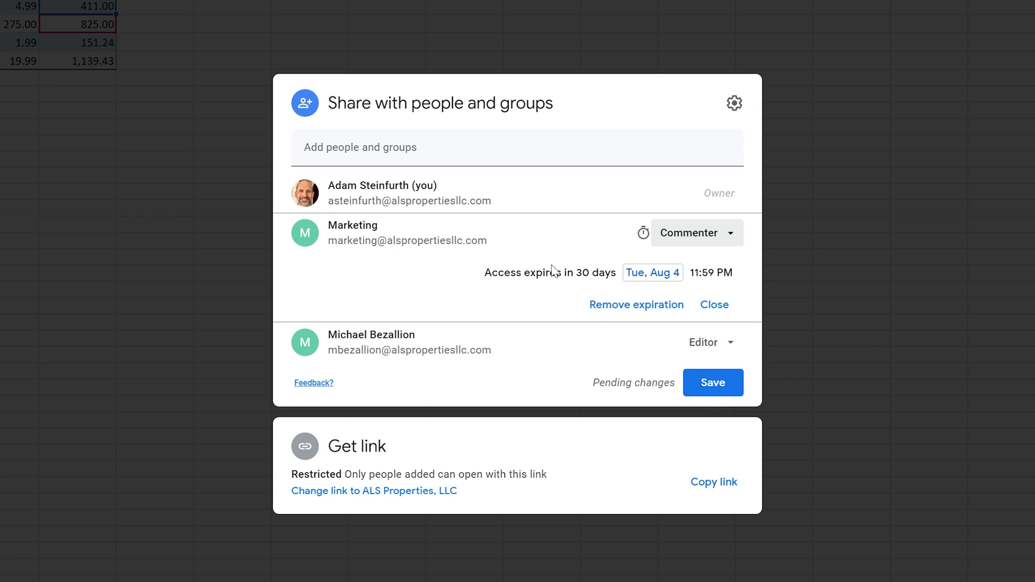
{"action": "left_click_drag", "start_coordinate": [517, 273], "coordinate": [574, 273]}
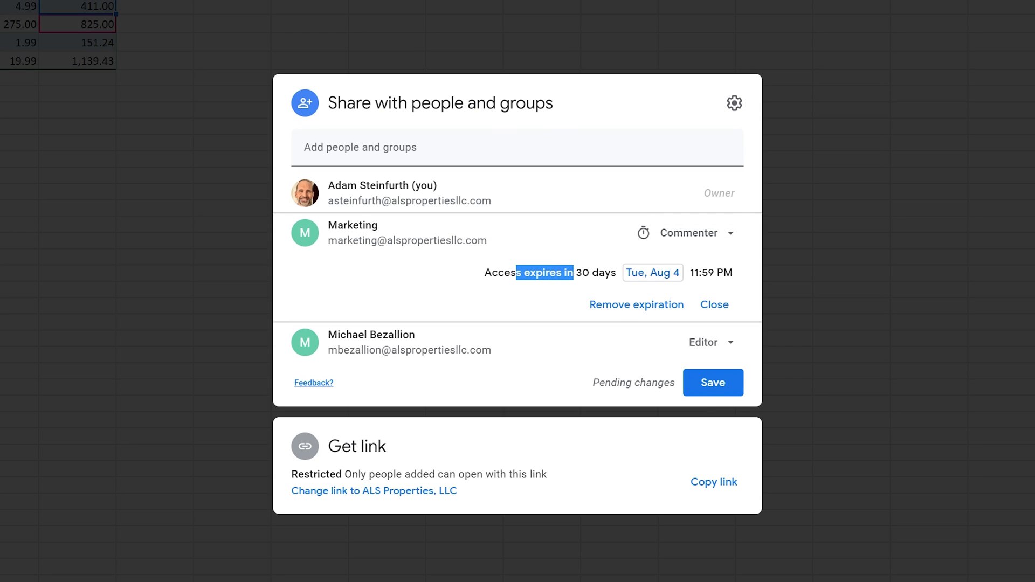
{"action": "left_click", "coordinate": [654, 273]}
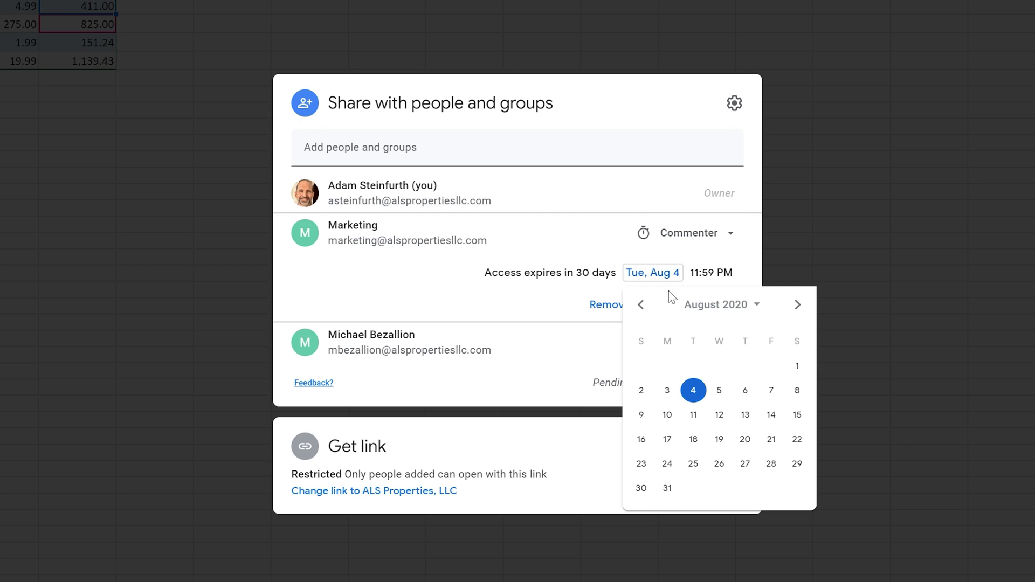
{"action": "left_click", "coordinate": [651, 278]}
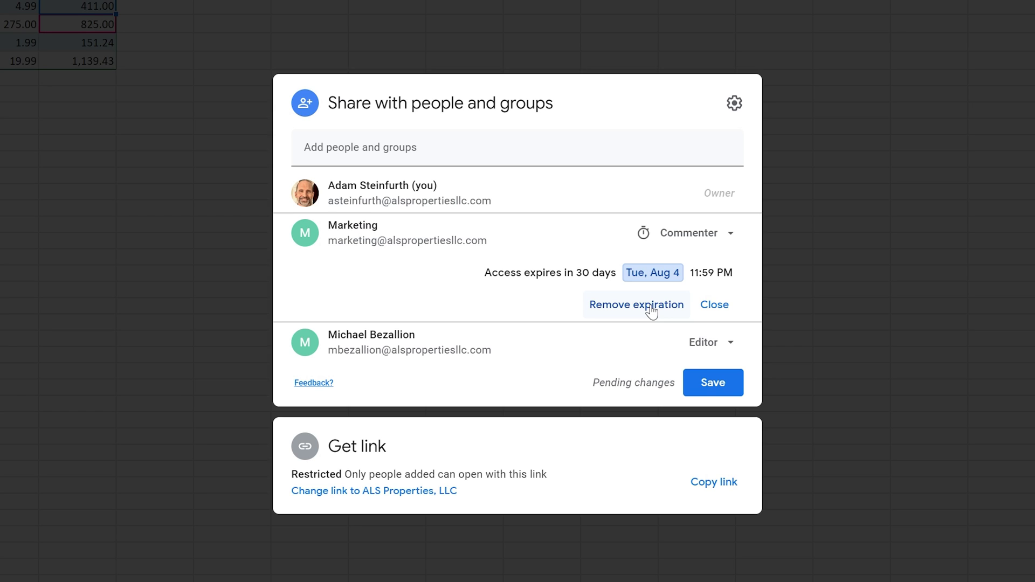
{"action": "left_click", "coordinate": [580, 301]}
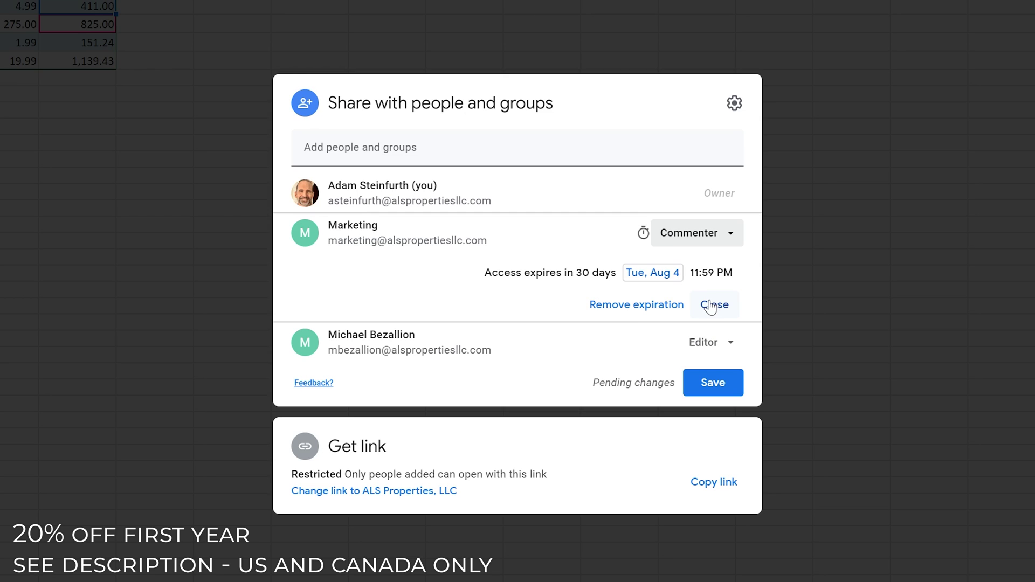
{"action": "left_click", "coordinate": [715, 305]}
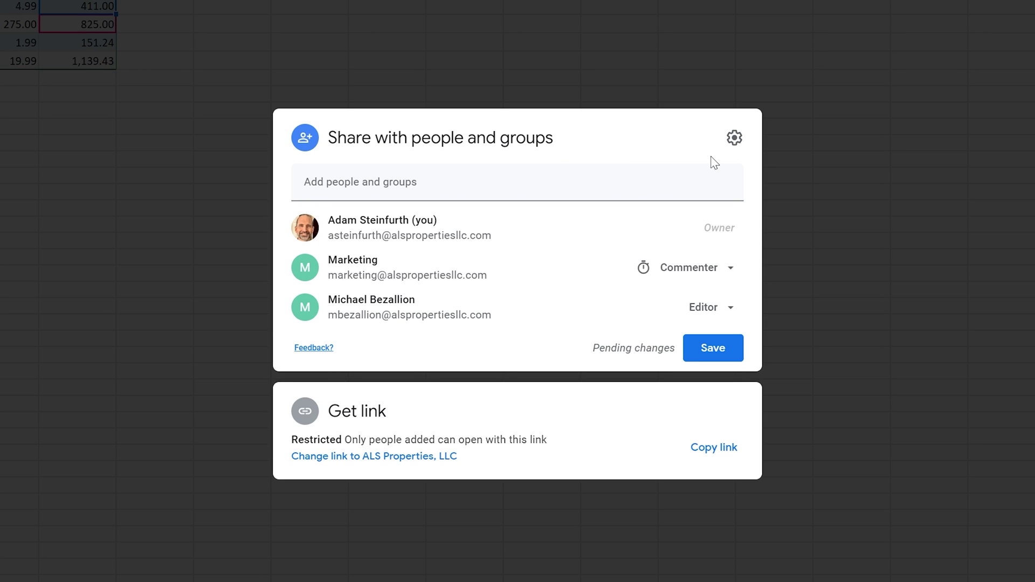
- Save the changes and keep viewers and commenters able to download, print and copy
{"action": "left_click", "coordinate": [732, 140]}
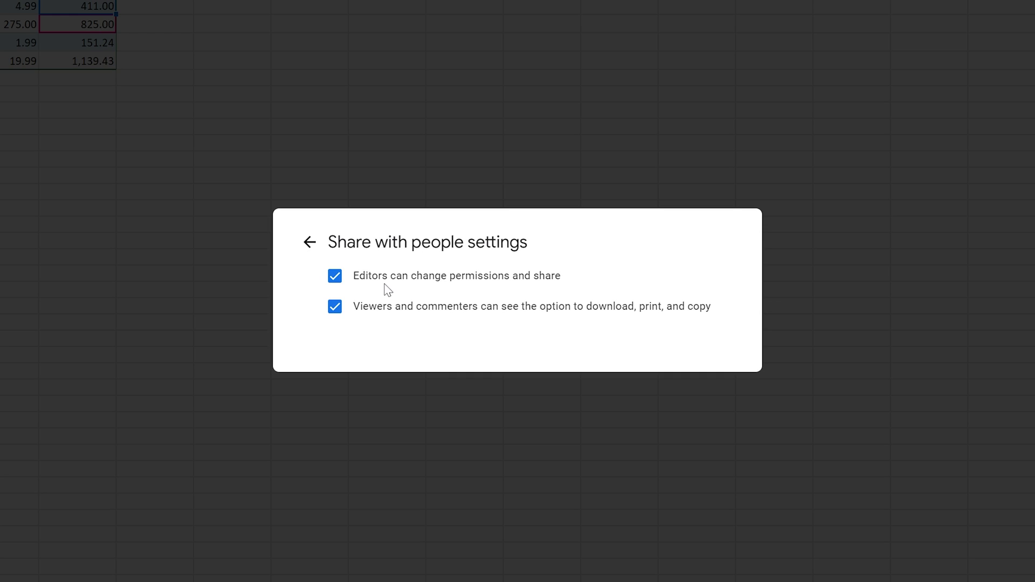
{"action": "left_click_drag", "start_coordinate": [428, 306], "coordinate": [712, 307]}
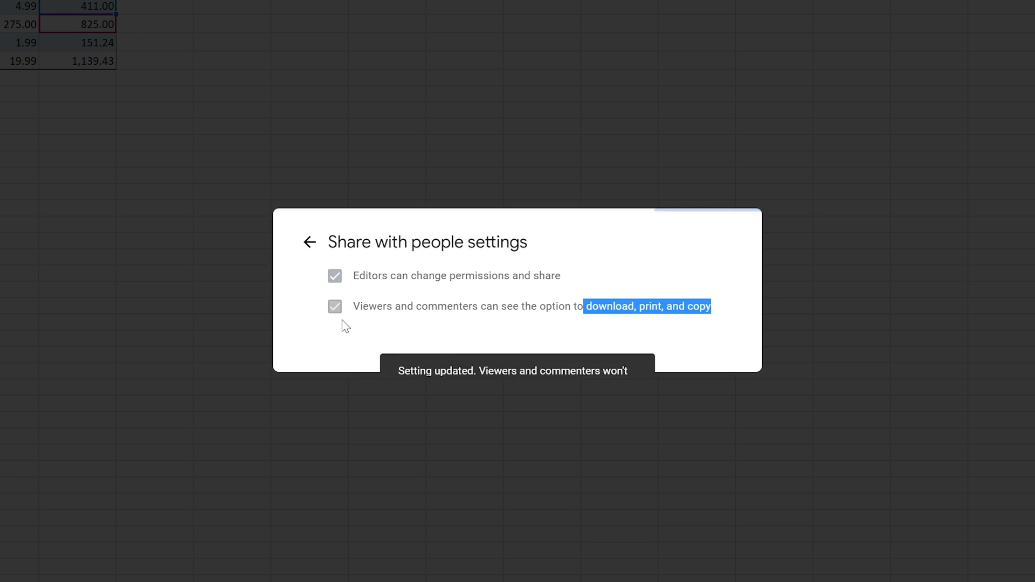
{"action": "left_click", "coordinate": [334, 308]}
{"action": "left_click", "coordinate": [310, 243]}
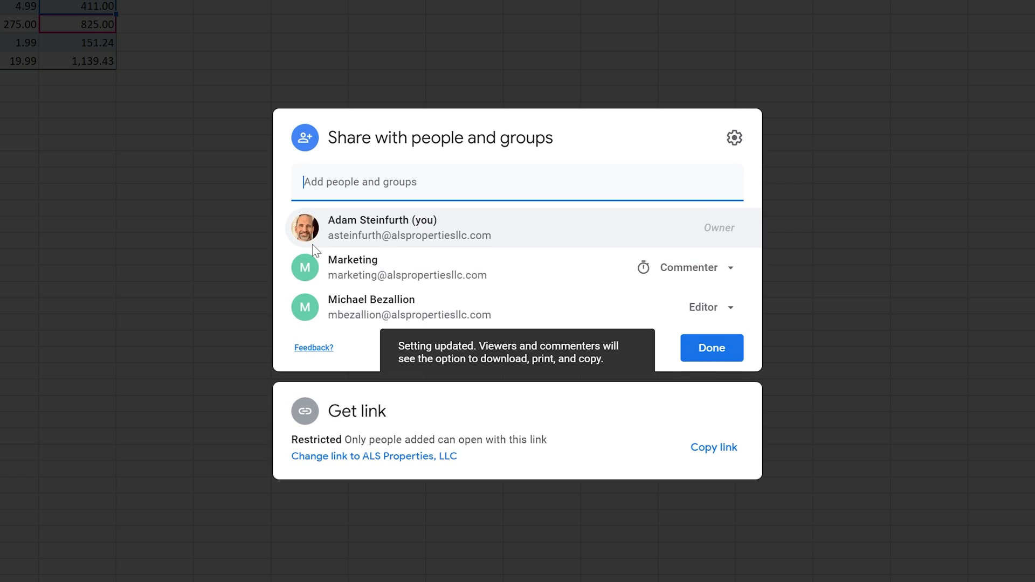
{"action": "left_click", "coordinate": [355, 146]}
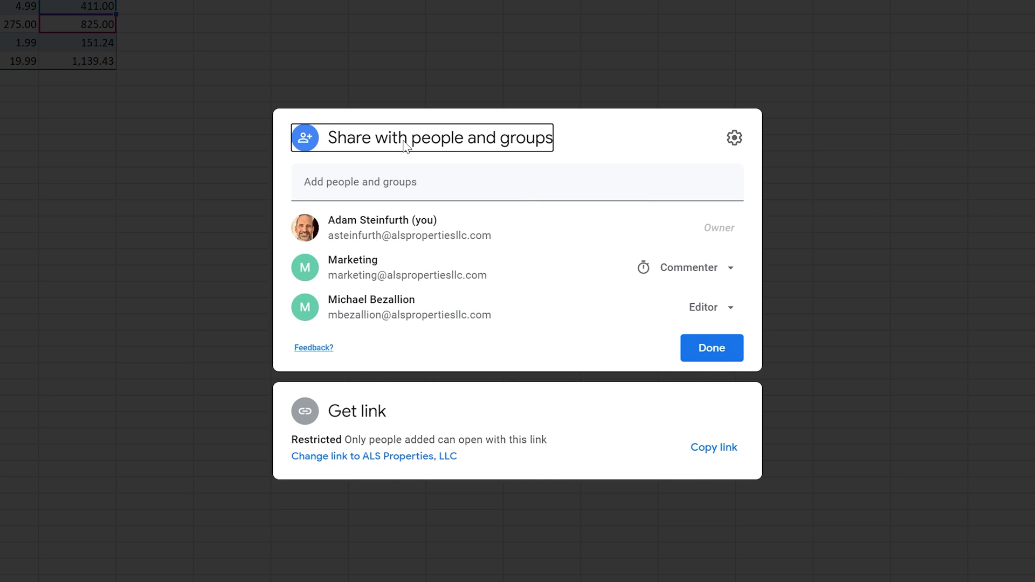
- Expand the Get link panel, select the share URL, and show the Restricted link-access choices
{"action": "left_click", "coordinate": [371, 420]}
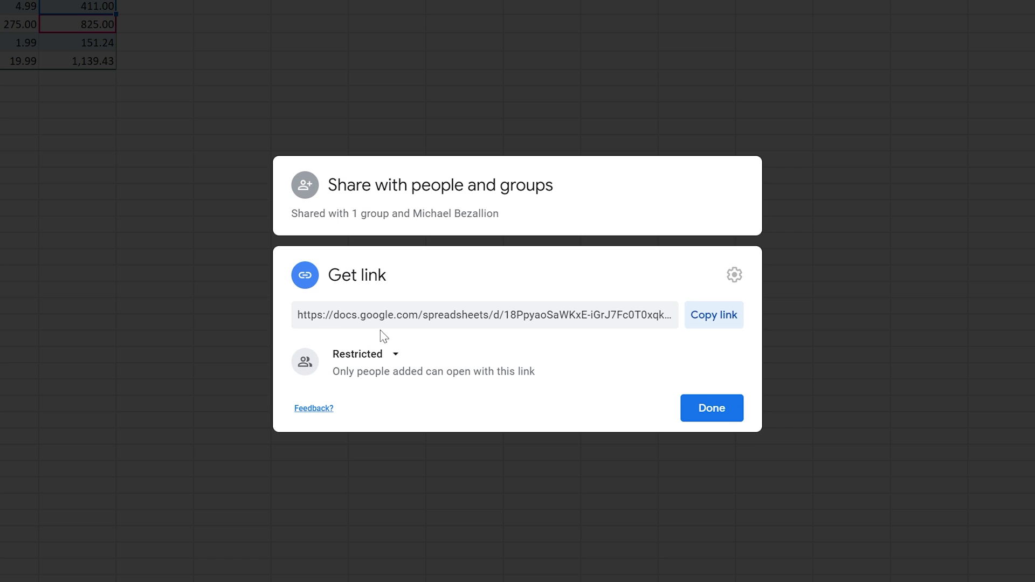
{"action": "left_click", "coordinate": [387, 314]}
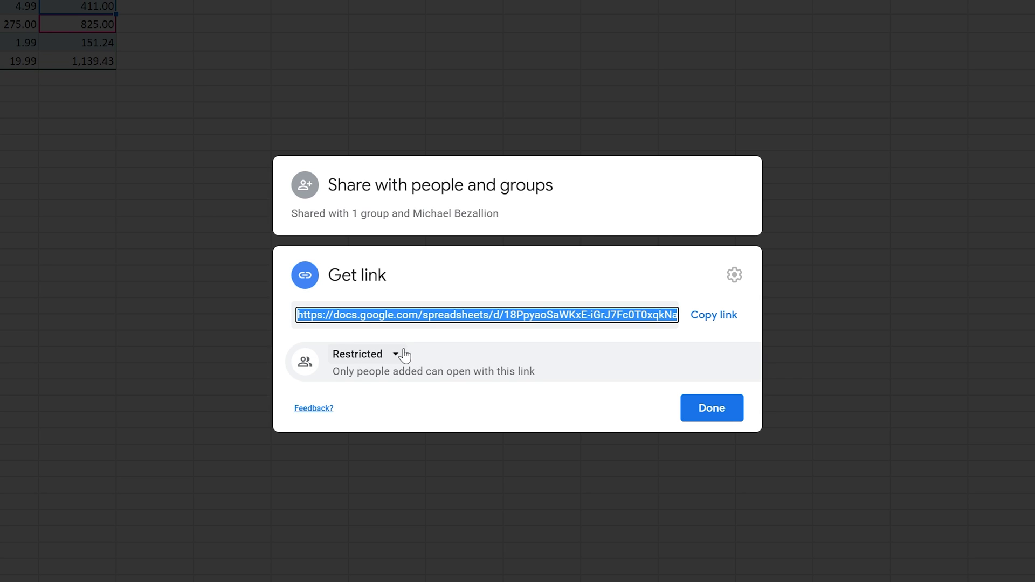
{"action": "left_click", "coordinate": [414, 196]}
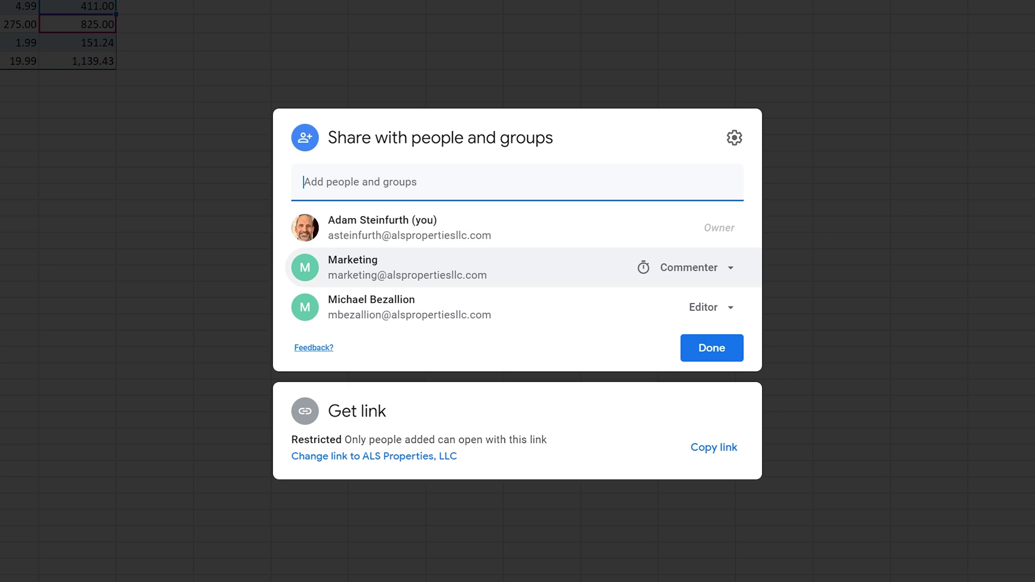
{"action": "mouse_move", "coordinate": [407, 273]}
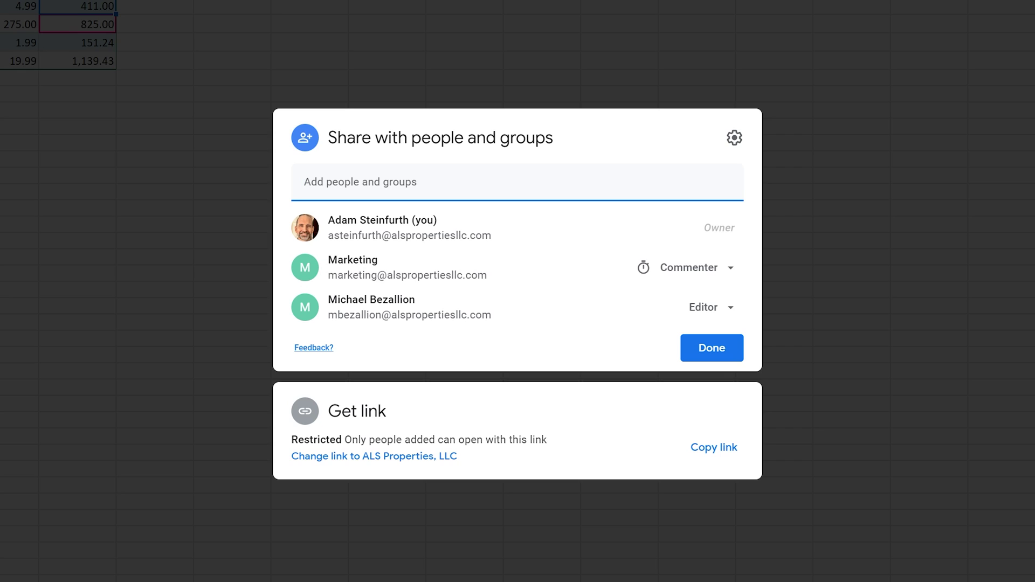
{"action": "left_click_drag", "start_coordinate": [345, 440], "coordinate": [497, 436]}
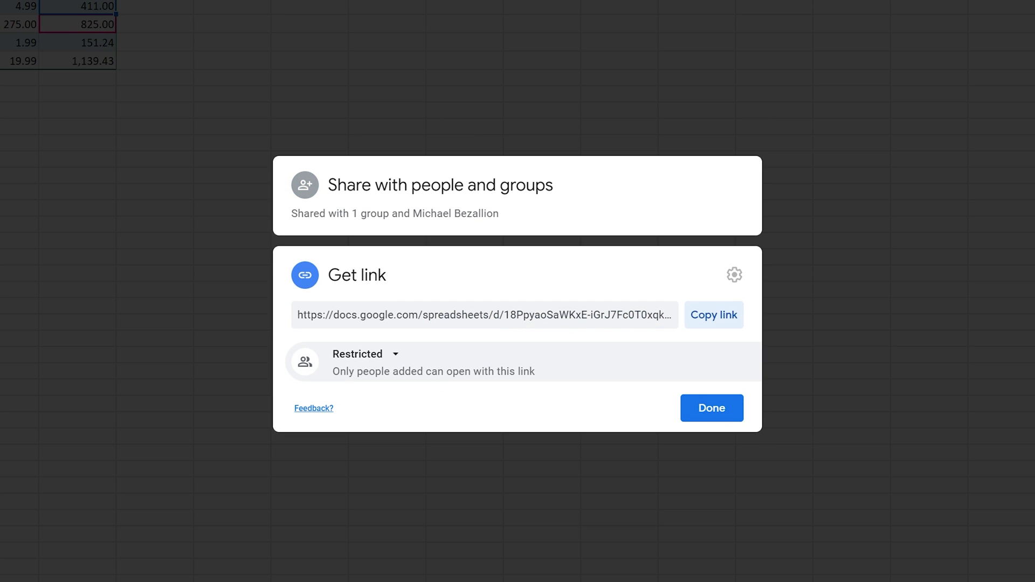
{"action": "left_click", "coordinate": [394, 360]}
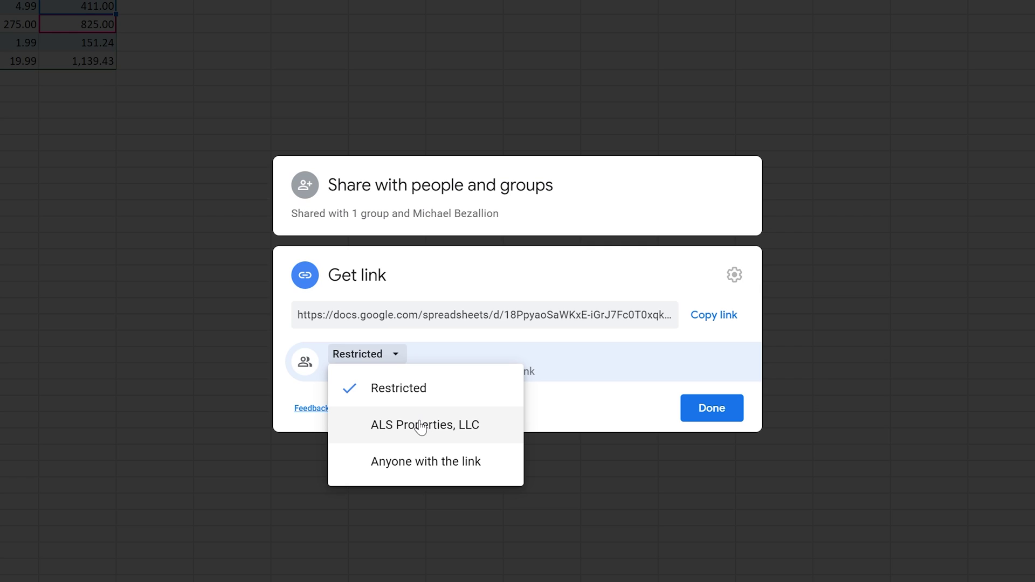
- Change link access from ALS Properties, LLC to Anyone with the link
{"action": "left_click", "coordinate": [421, 429]}
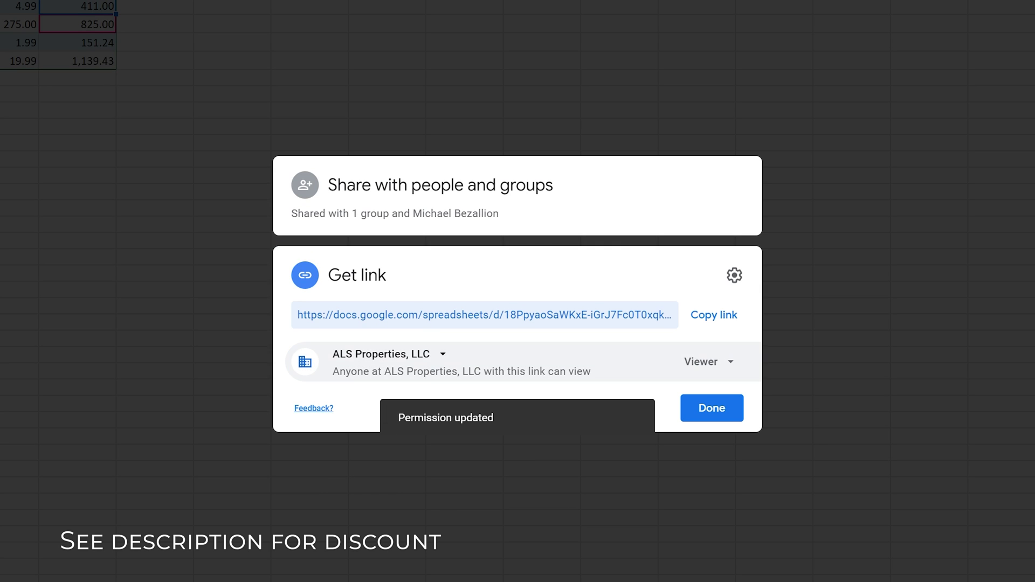
{"action": "left_click", "coordinate": [696, 361]}
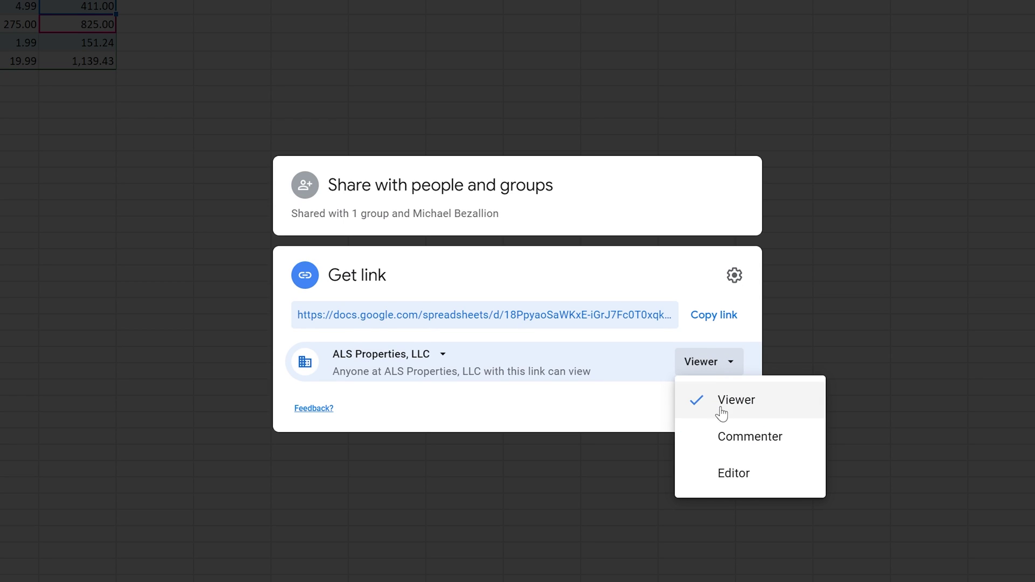
{"action": "left_click", "coordinate": [617, 345]}
{"action": "left_click", "coordinate": [426, 359]}
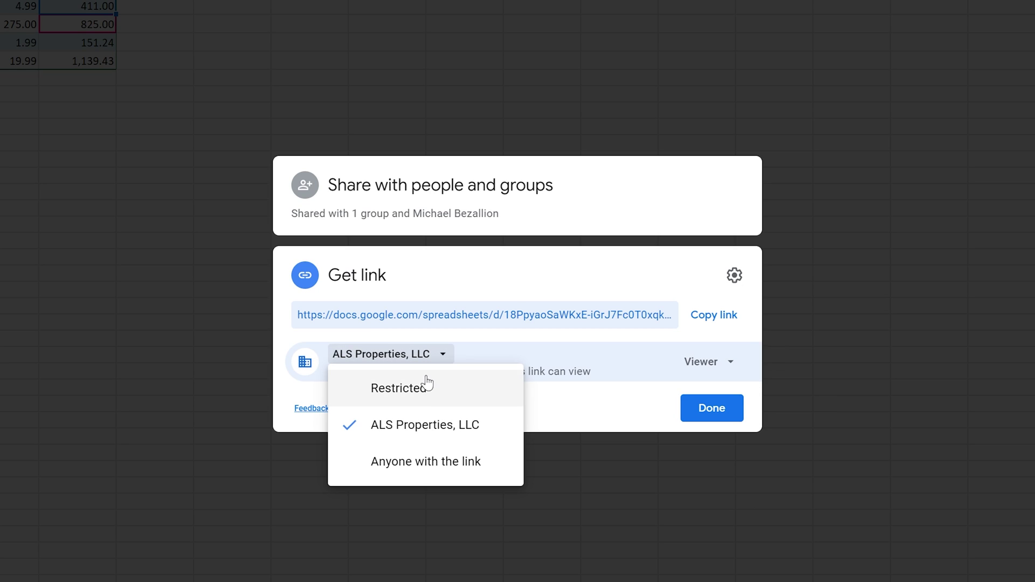
{"action": "left_click", "coordinate": [422, 463]}
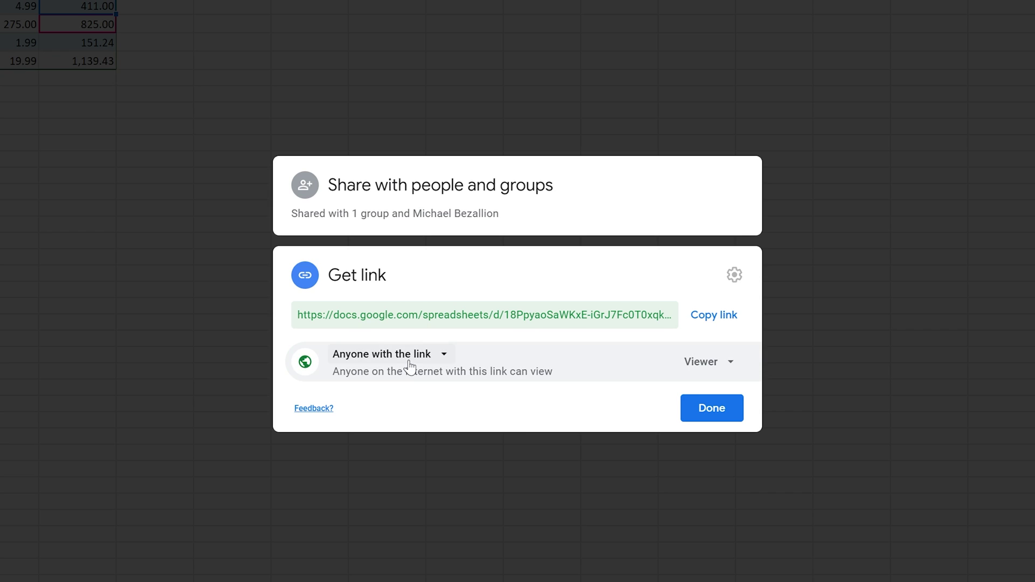
- Give link users the Editor role and copy the share link
{"action": "left_click", "coordinate": [704, 364]}
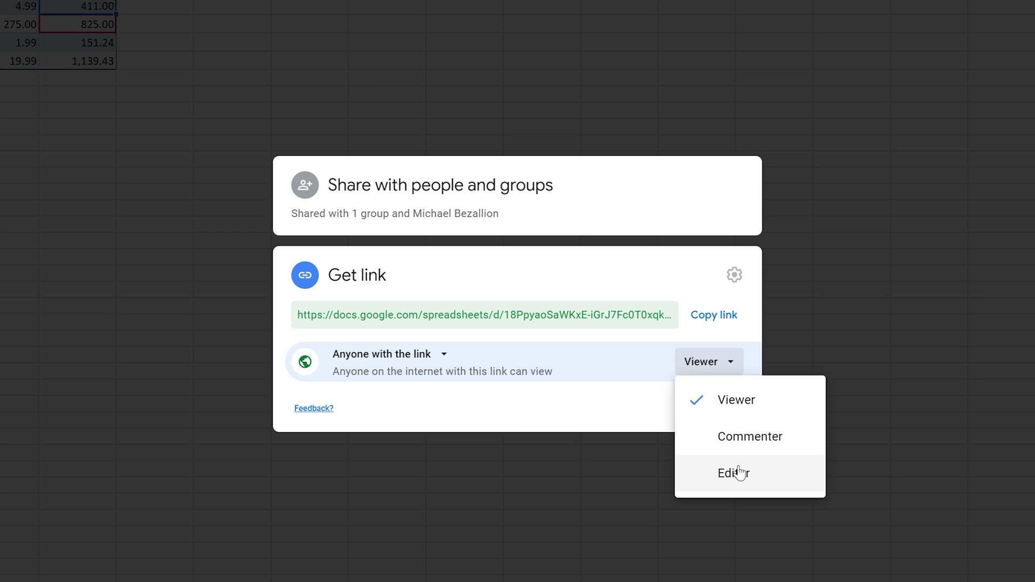
{"action": "left_click", "coordinate": [739, 473]}
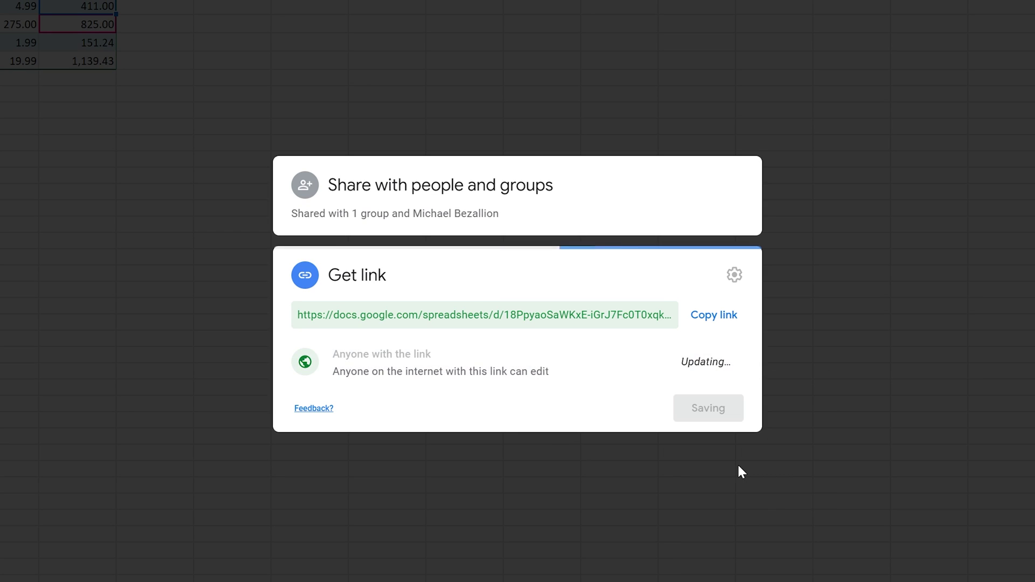
{"action": "left_click", "coordinate": [708, 322]}
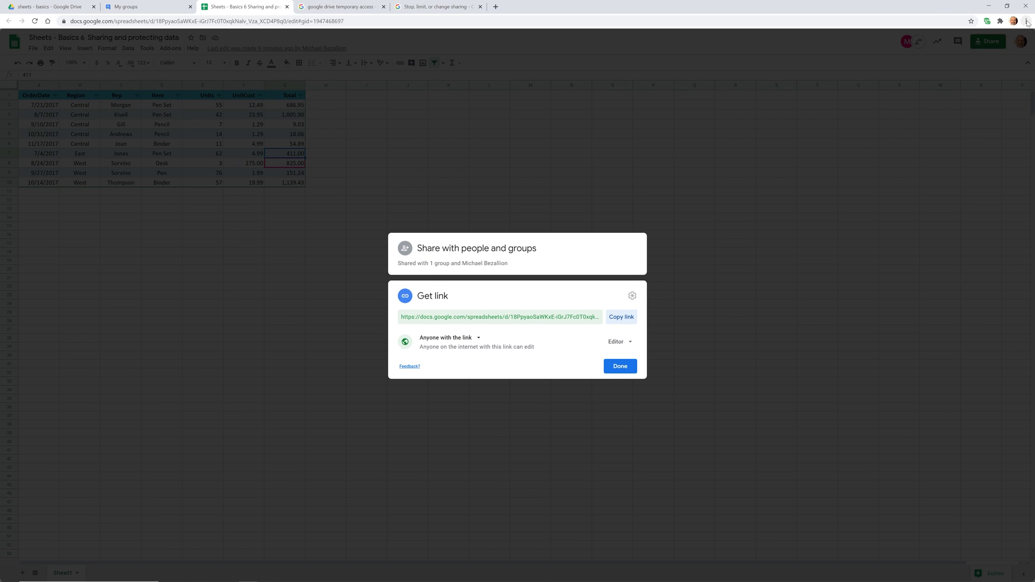
- Paste the copied sales spreadsheet link into a fresh Chrome incognito window and load it
{"action": "left_click", "coordinate": [1026, 21]}
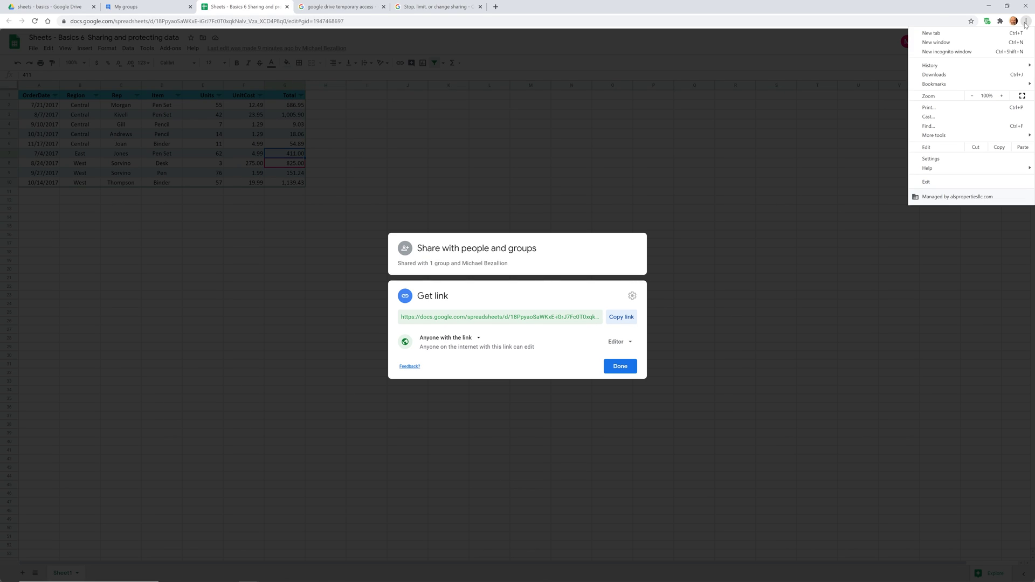
{"action": "left_click", "coordinate": [966, 54]}
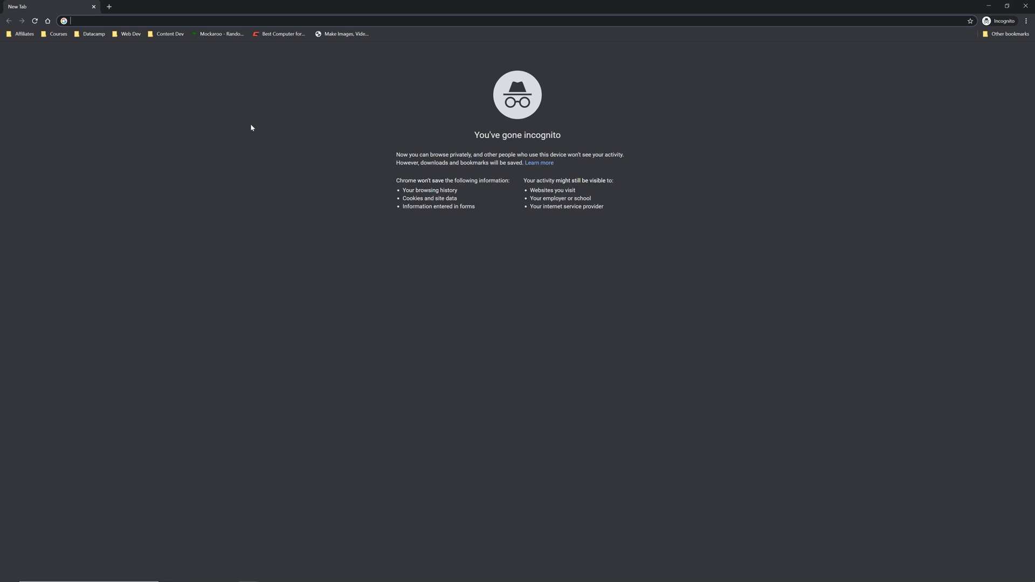
{"action": "key", "text": "ctrl+v"}
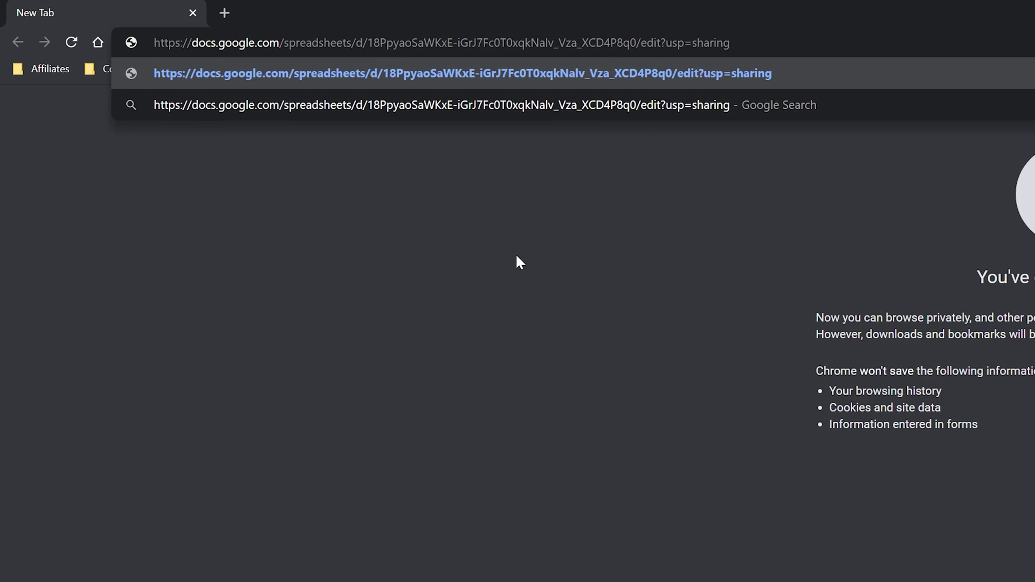
{"action": "key", "text": "Return"}
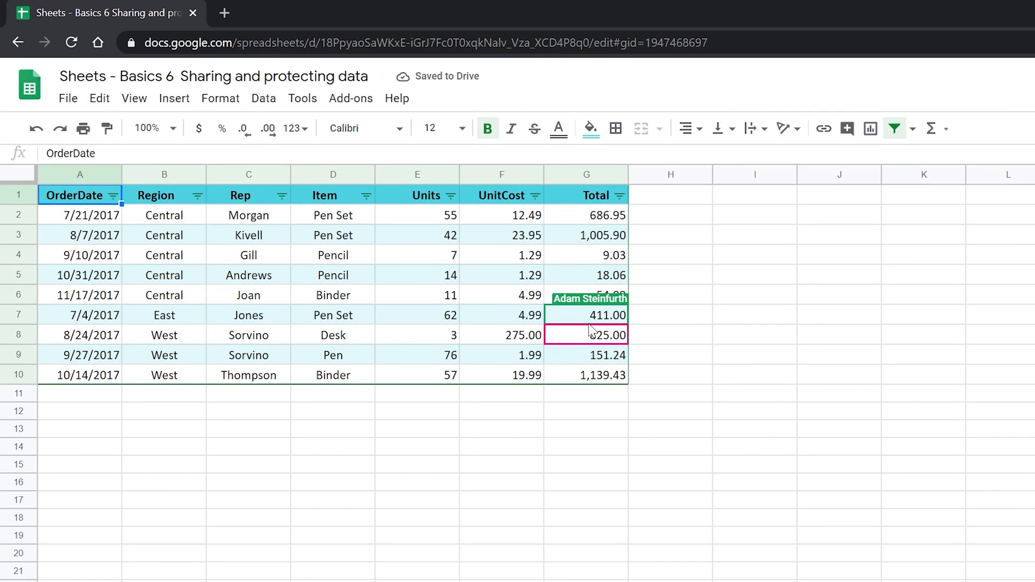
- Replace the Pencil total 18.06 in G5 with 19 and check it shows 19.00
{"action": "left_click", "coordinate": [608, 280]}
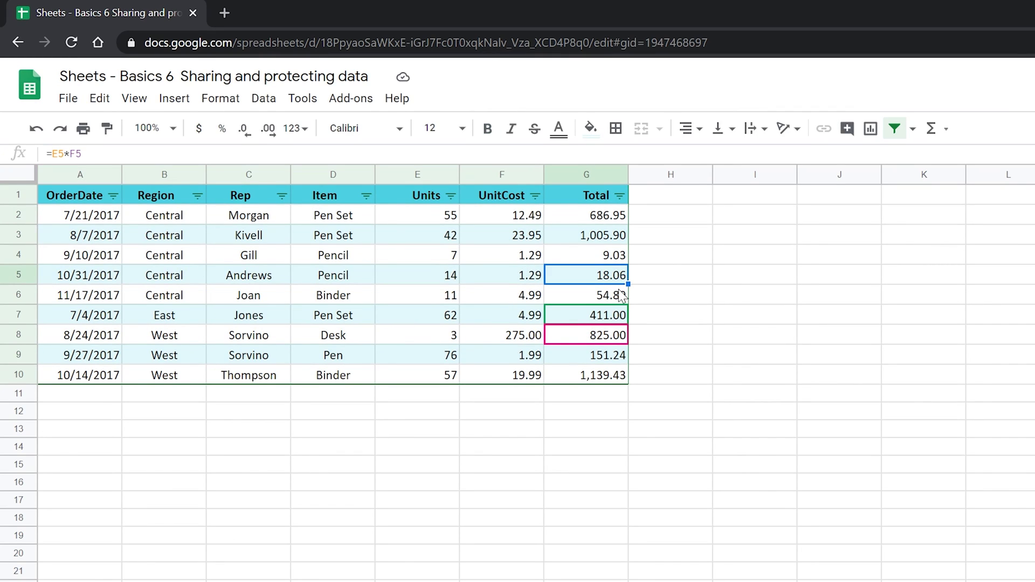
{"action": "type", "text": "19"}
{"action": "key", "text": "Return"}
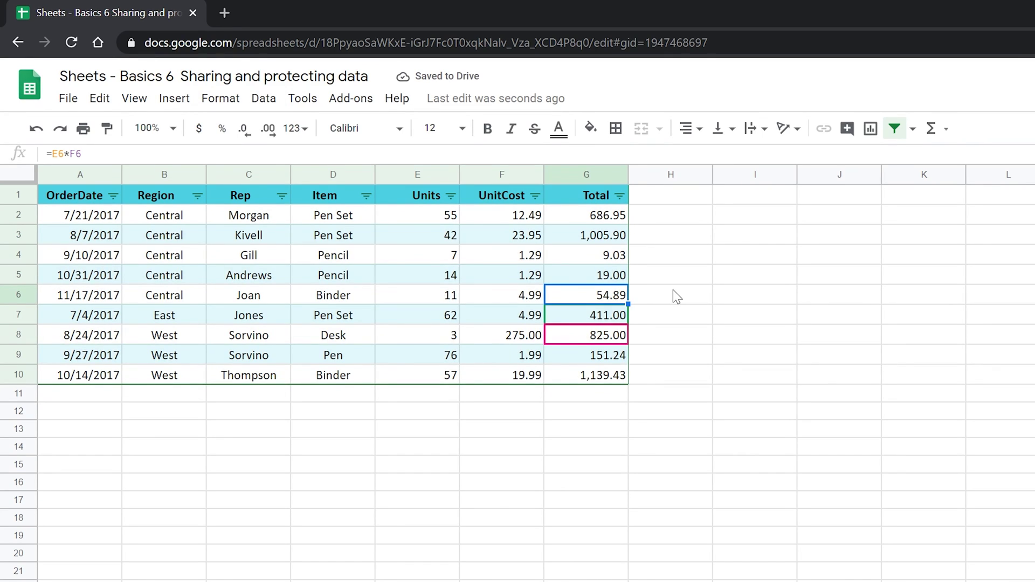
{"action": "left_click", "coordinate": [625, 278]}
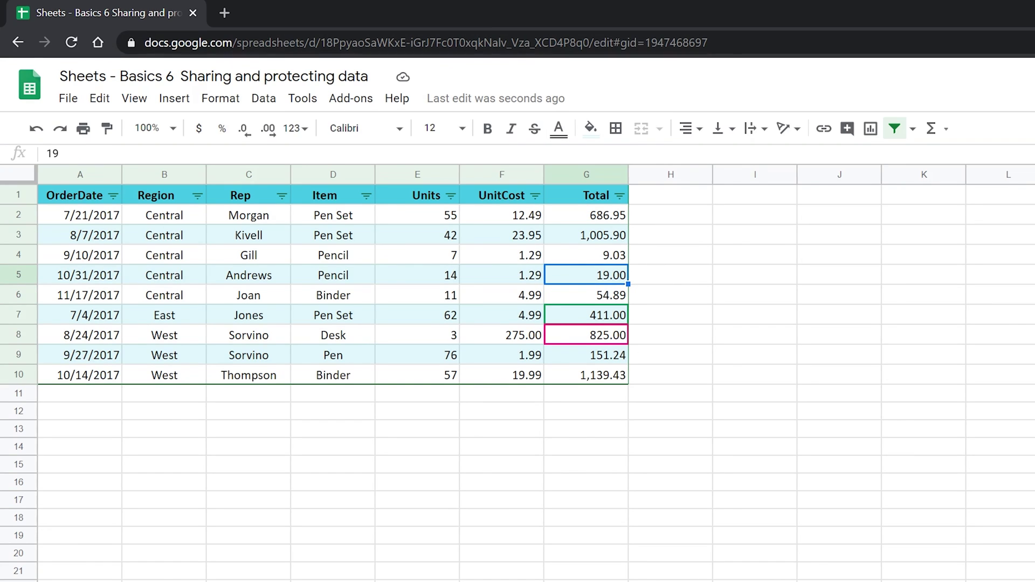
- In the owner's window, dismiss the Share dialog and confirm Anonymous Hippo appears among active viewers
{"action": "mouse_move", "coordinate": [879, 581]}
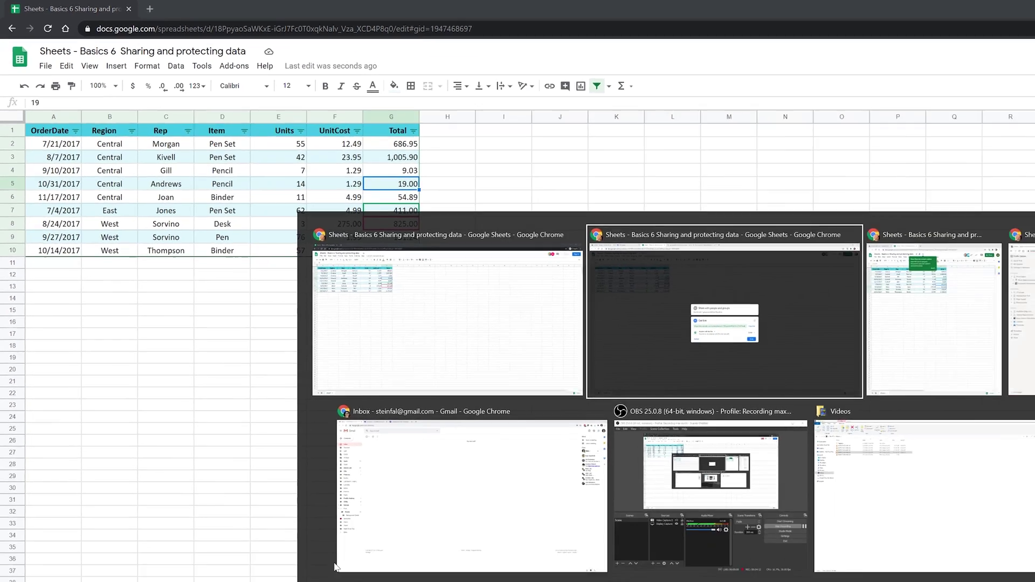
{"action": "left_click", "coordinate": [721, 313]}
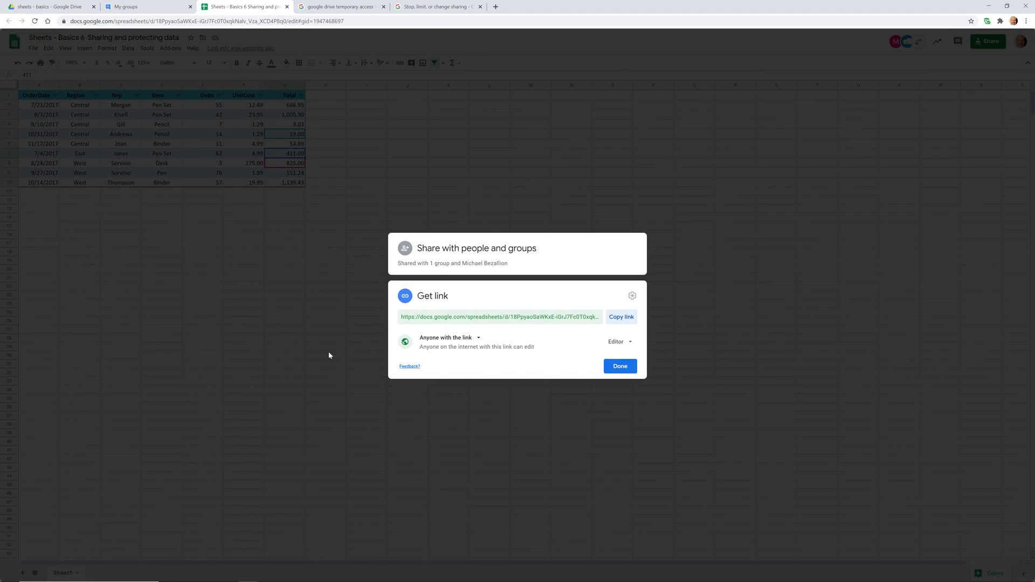
{"action": "key", "text": "Escape"}
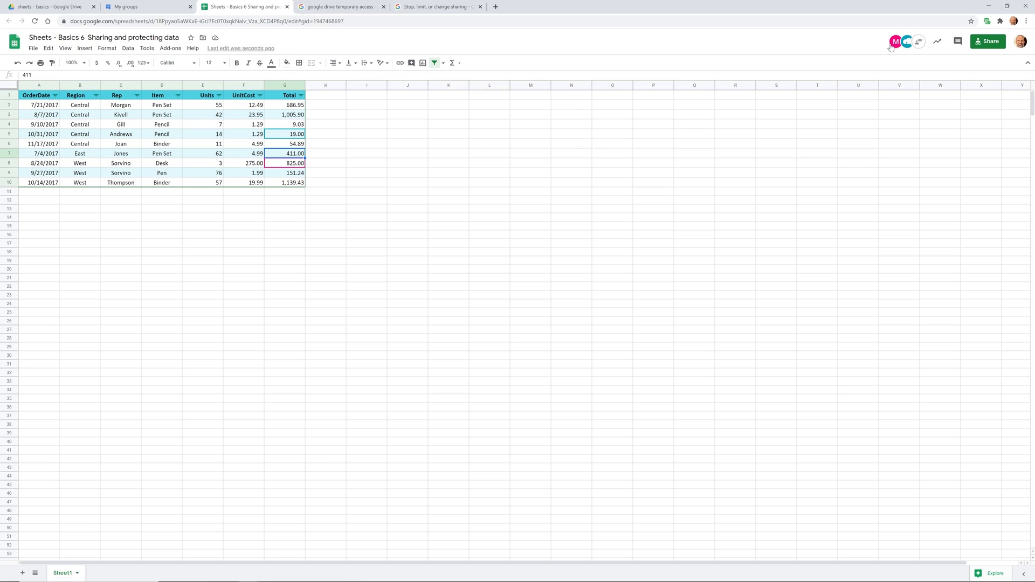
{"action": "mouse_move", "coordinate": [892, 46]}
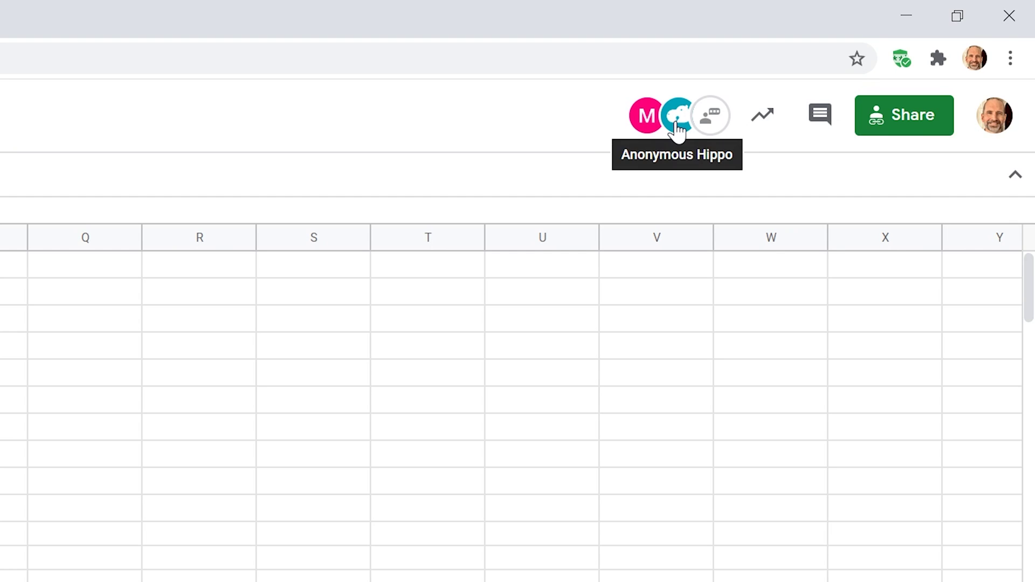
{"action": "left_click", "coordinate": [762, 125]}
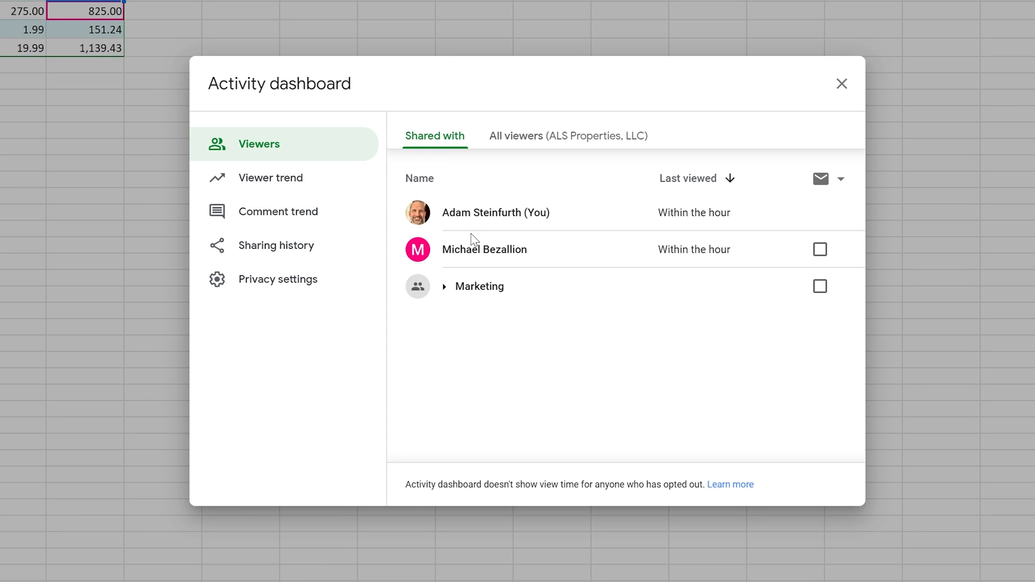
{"action": "left_click", "coordinate": [513, 140]}
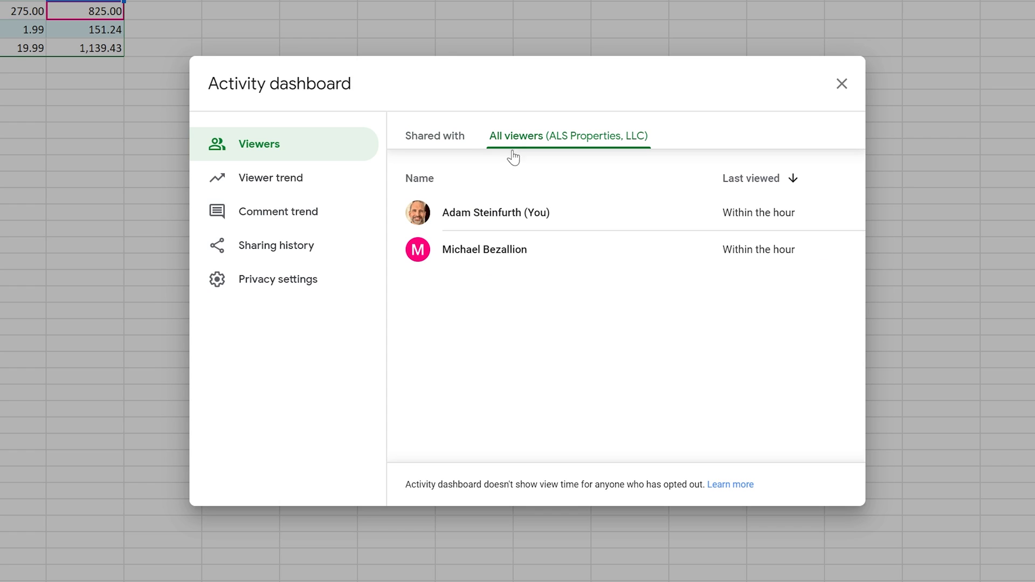
{"action": "left_click", "coordinate": [299, 189]}
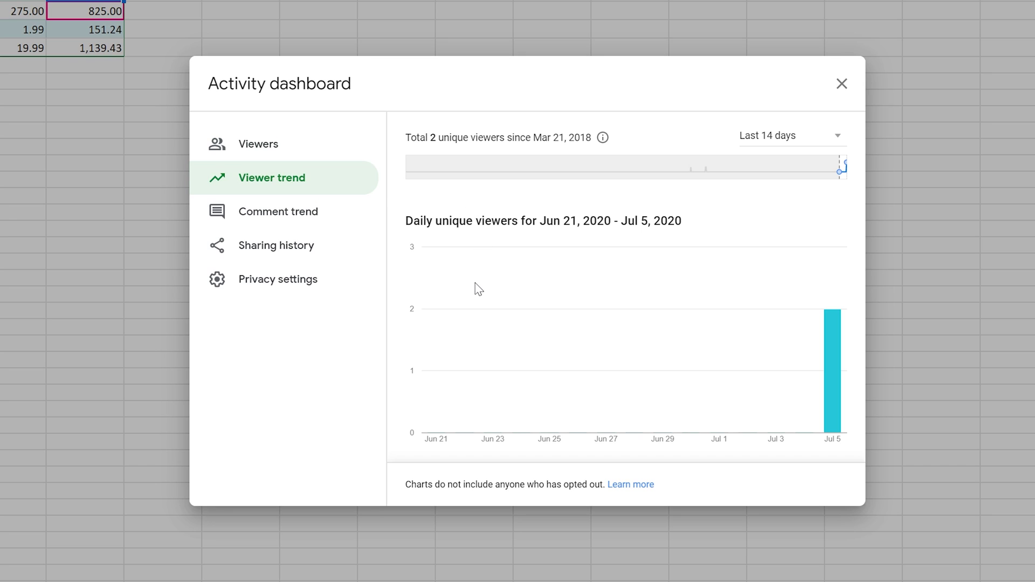
{"action": "left_click", "coordinate": [289, 250]}
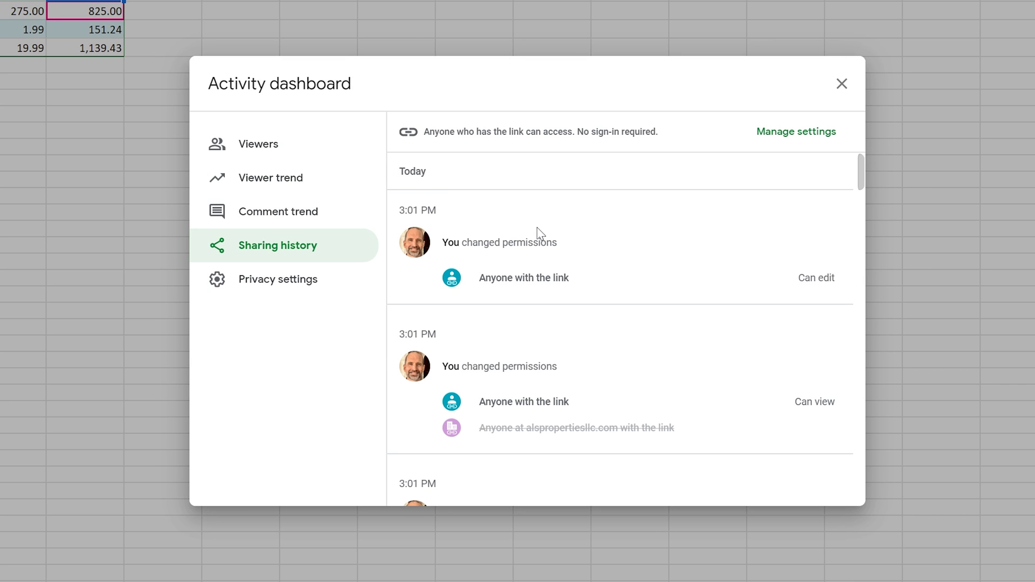
{"action": "scroll", "coordinate": [537, 233], "scroll_direction": "down", "scroll_amount": 3}
{"action": "scroll", "coordinate": [540, 233], "scroll_direction": "down", "scroll_amount": 2}
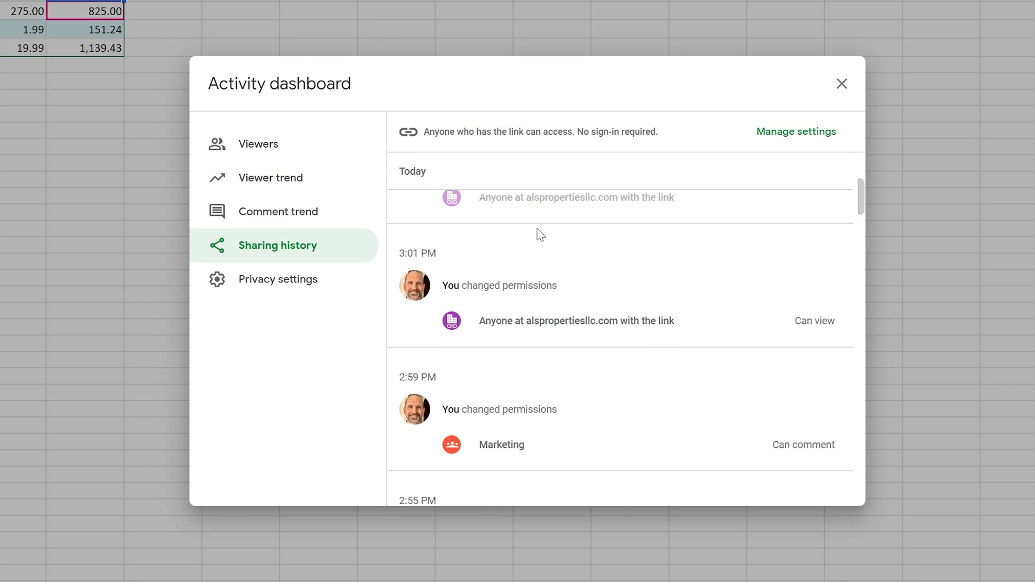
{"action": "scroll", "coordinate": [541, 234], "scroll_direction": "down", "scroll_amount": 3}
{"action": "scroll", "coordinate": [540, 235], "scroll_direction": "down", "scroll_amount": 6}
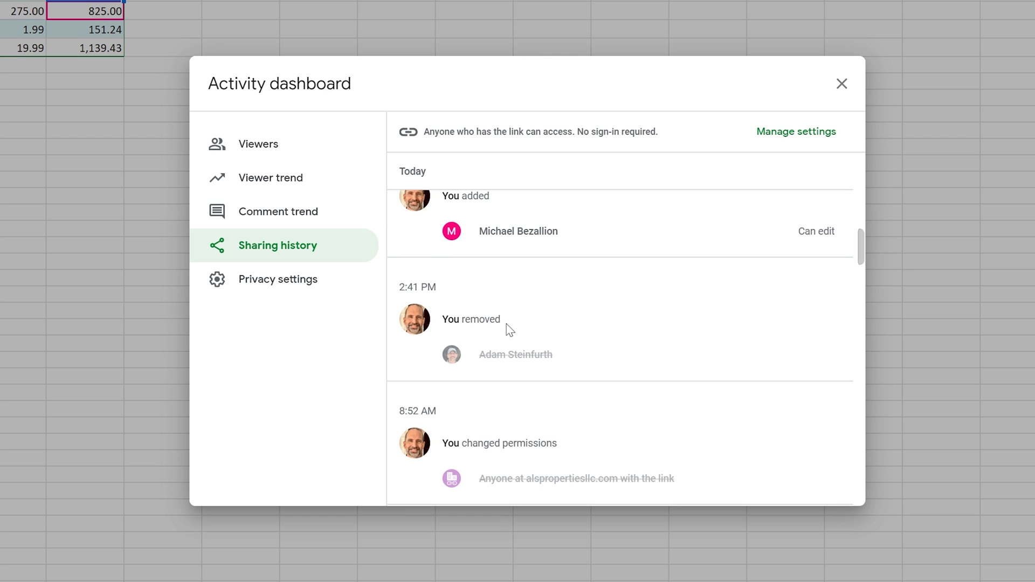
{"action": "left_click", "coordinate": [290, 288]}
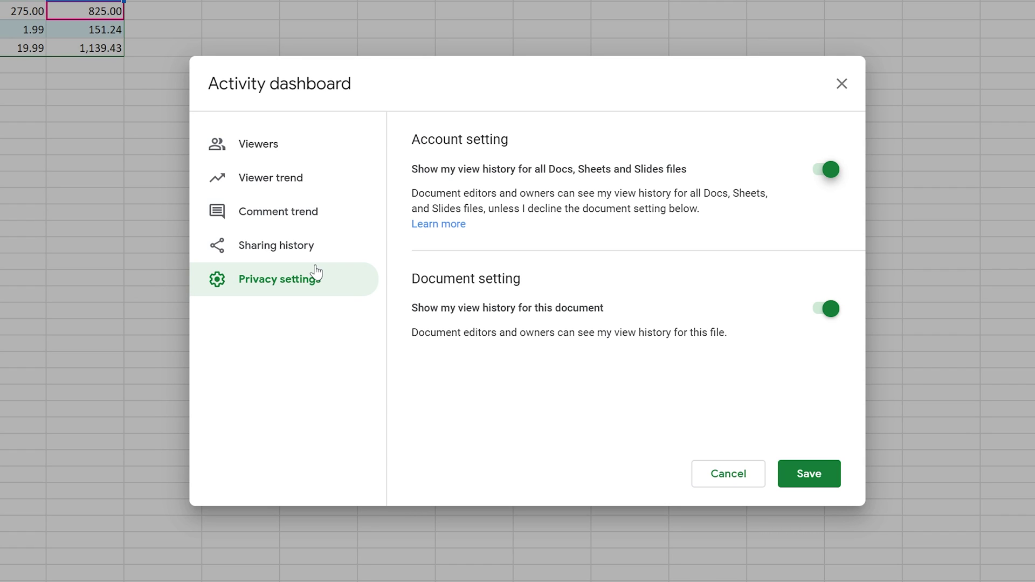
{"action": "left_click", "coordinate": [724, 477]}
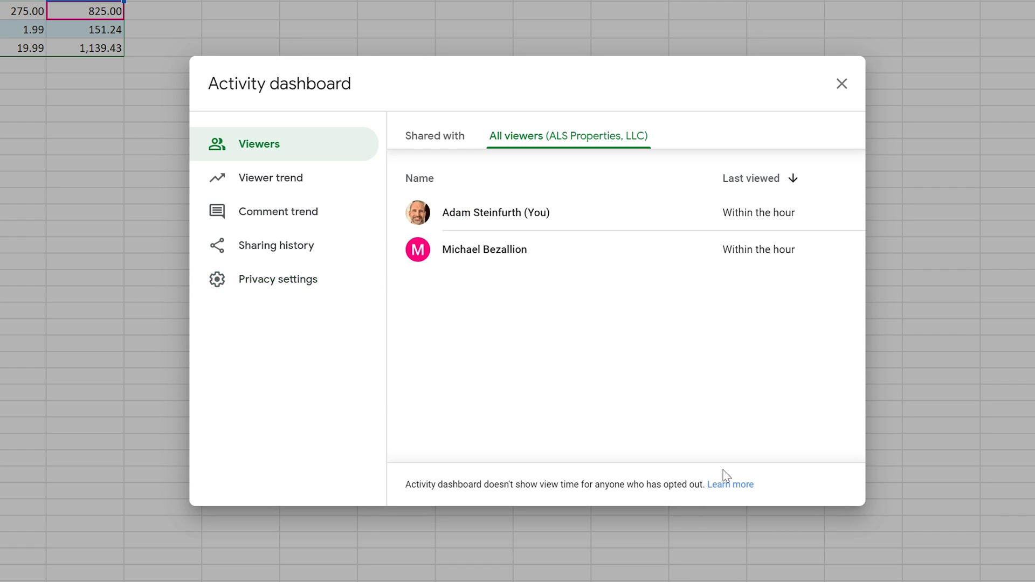
{"action": "left_click", "coordinate": [843, 91]}
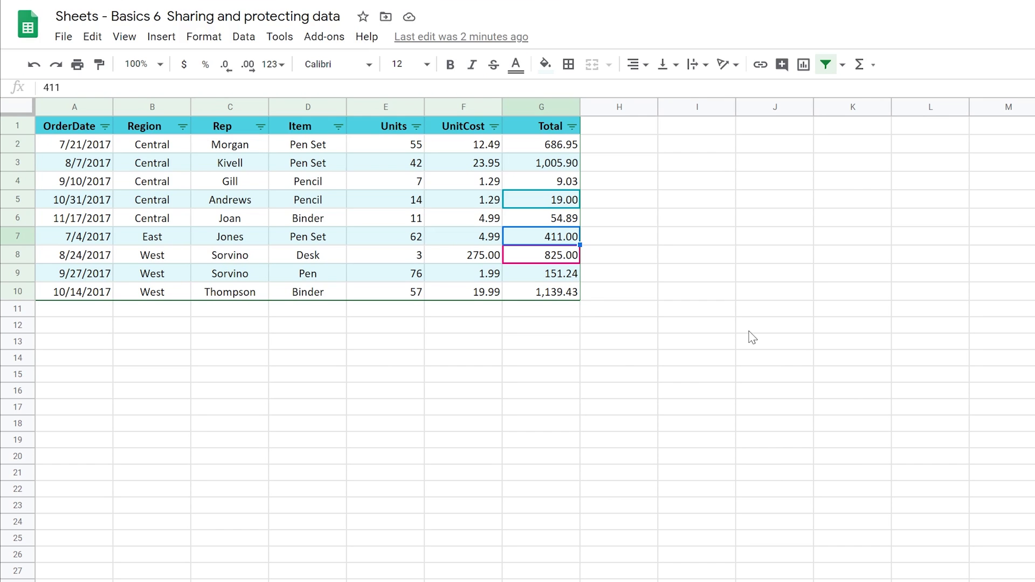
{"action": "left_click", "coordinate": [464, 326]}
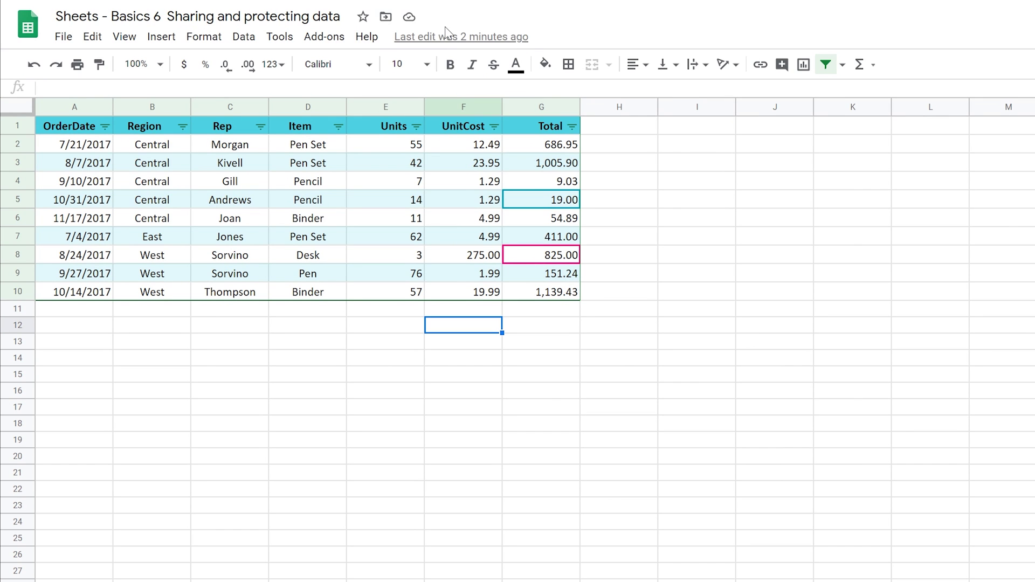